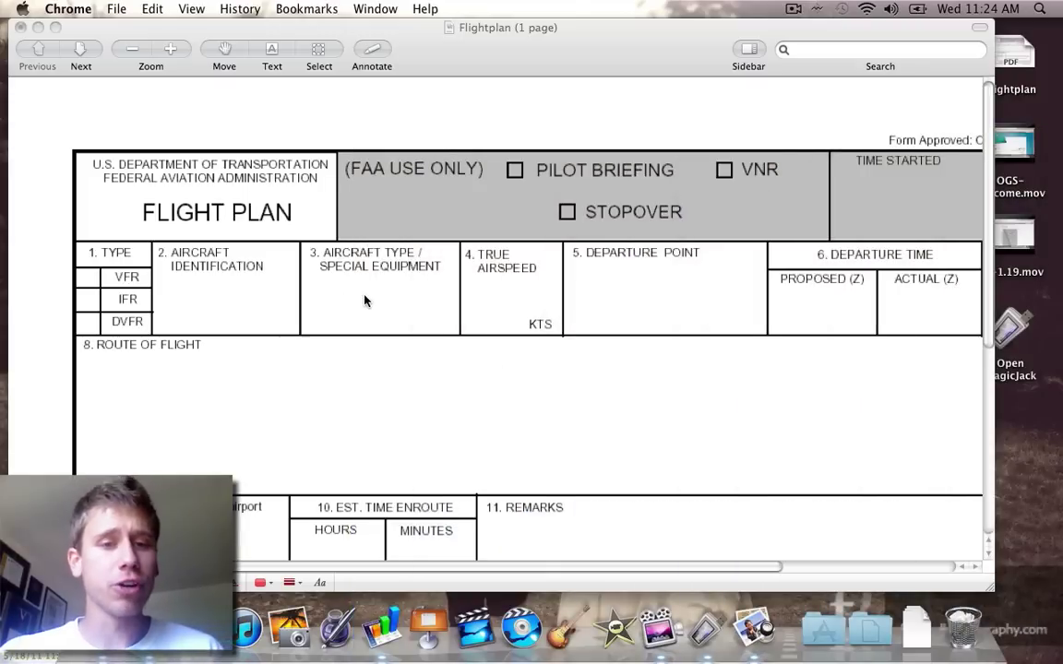
- Widen the Flightplan document window to show more of the form's columns
click(994, 591)
drag(994, 591, 1062, 597)
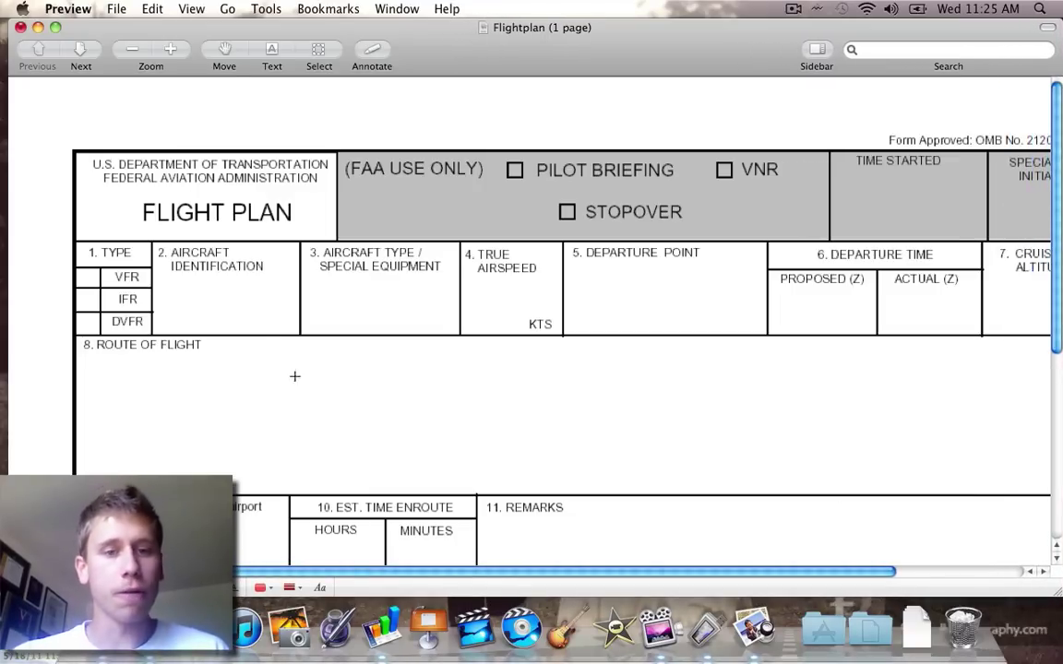
scroll(600, 244, down, 5)
scroll(600, 245, up, 4)
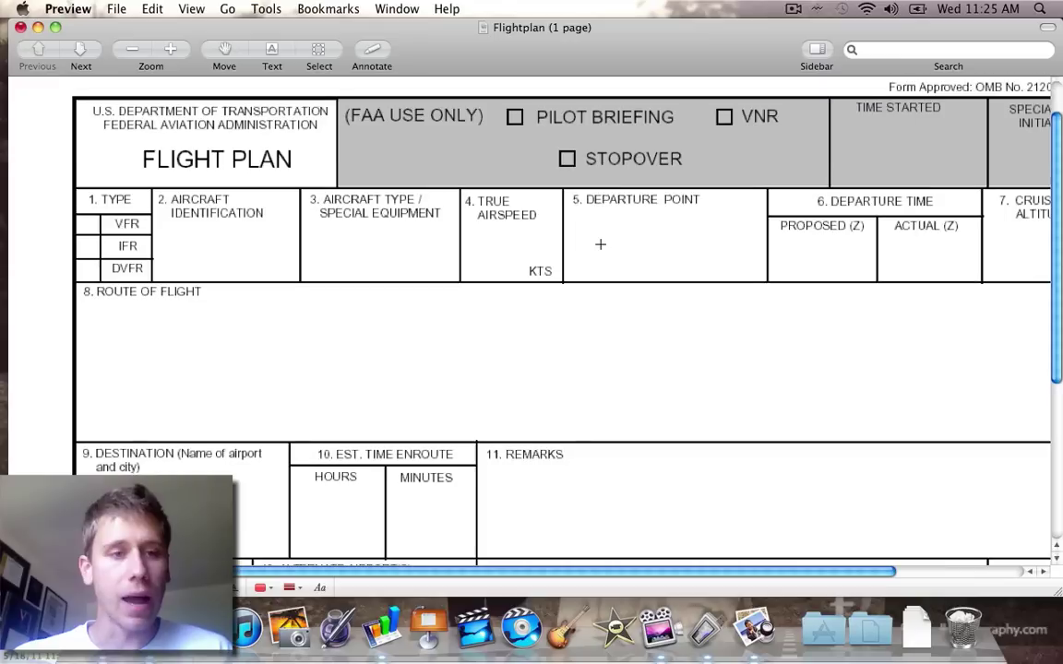
scroll(600, 244, up, 2)
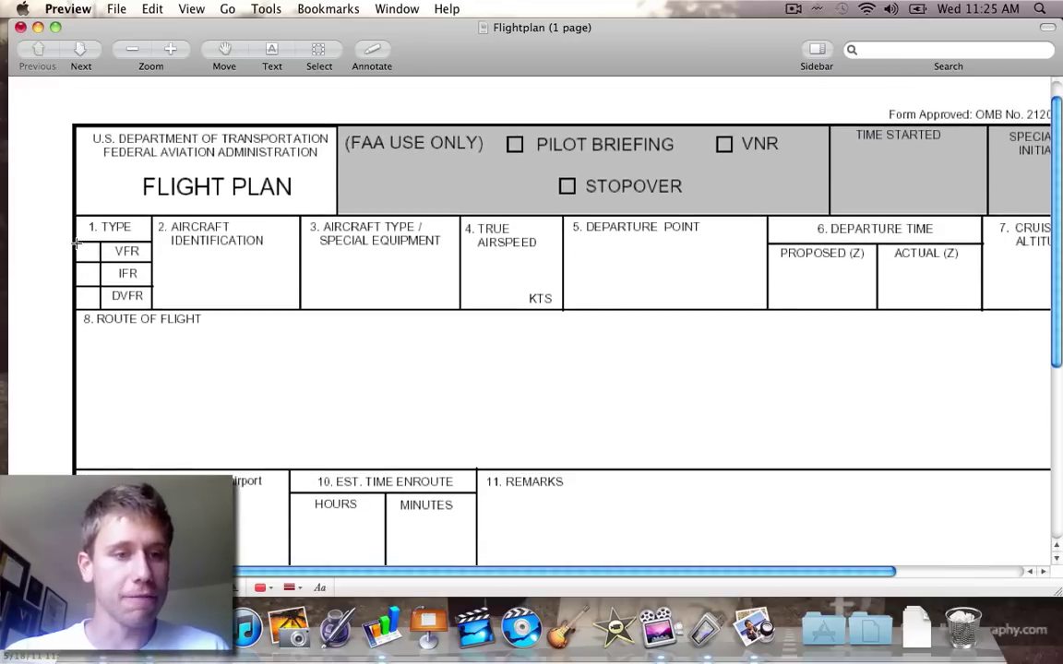
- Mark the flight type as VFR with a text X and enter 512R as the aircraft identification
drag(75, 231, 100, 273)
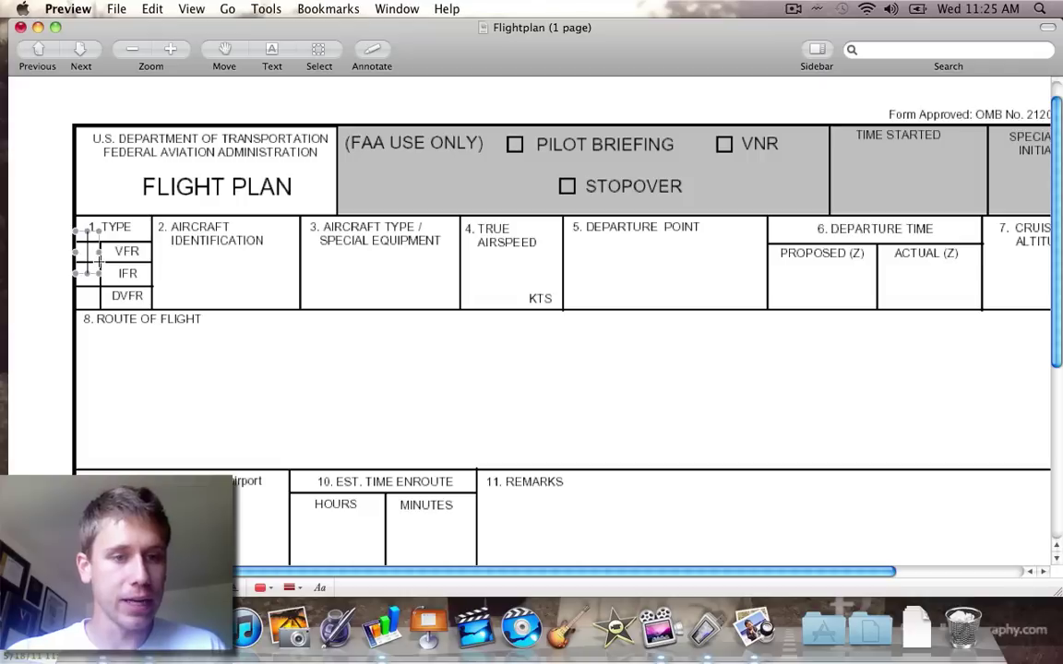
text(X)
click(225, 269)
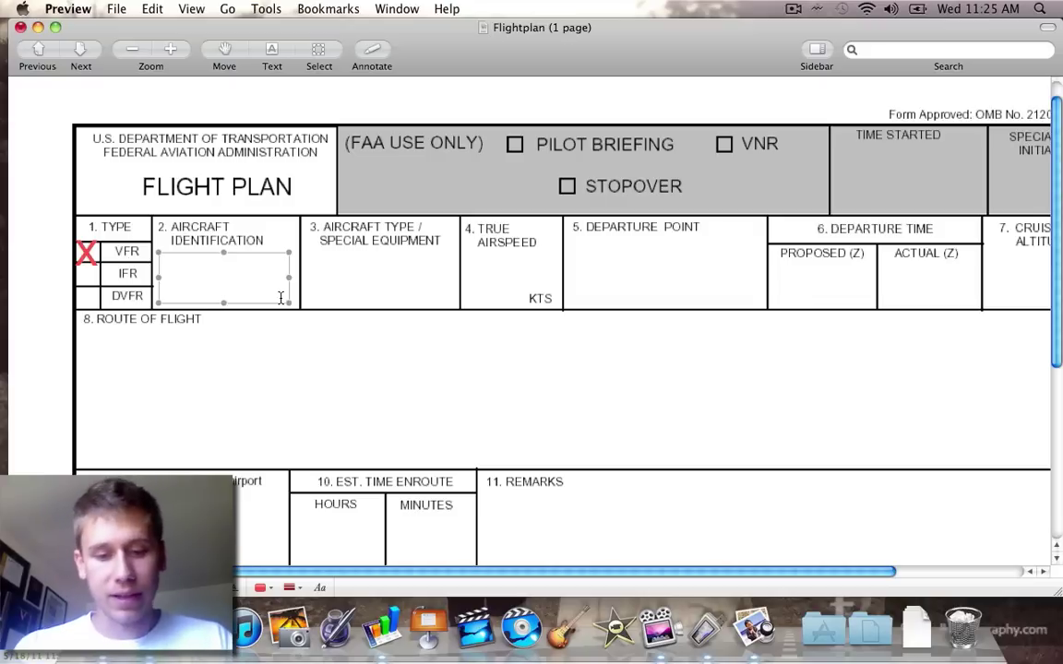
text(512R)
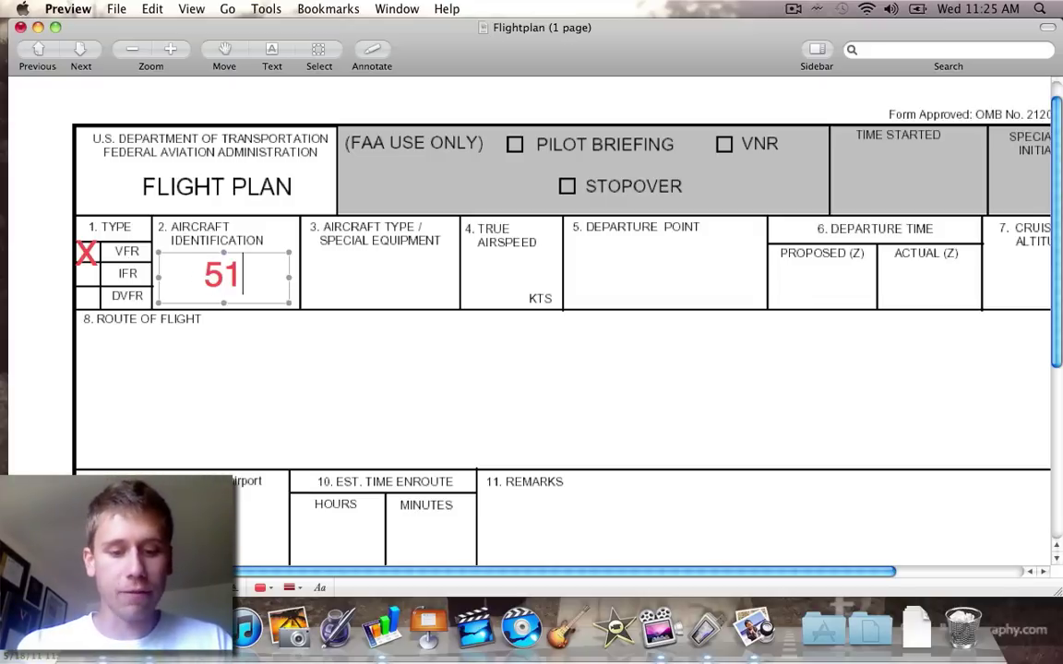
- Add the text C-150/A in the aircraft type / special equipment box
click(356, 286)
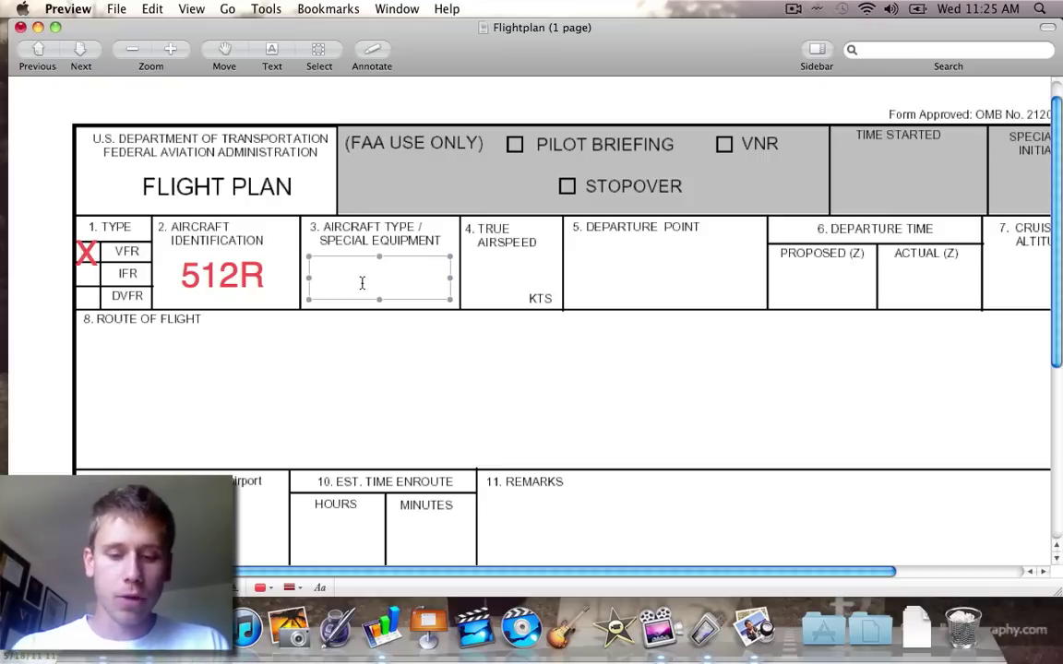
text(C-)
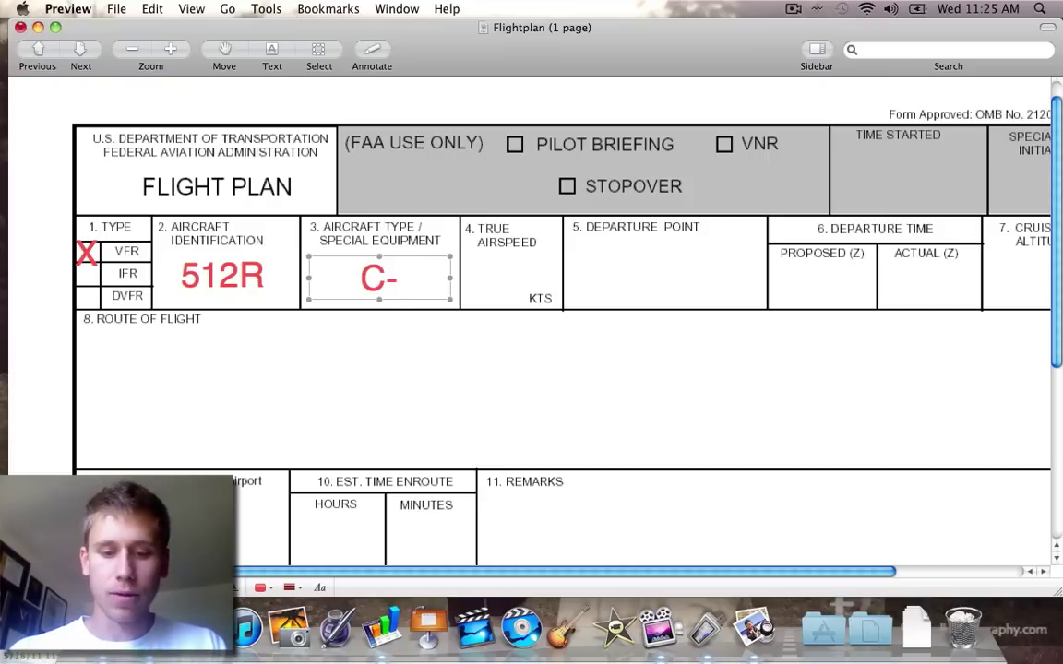
text(150)
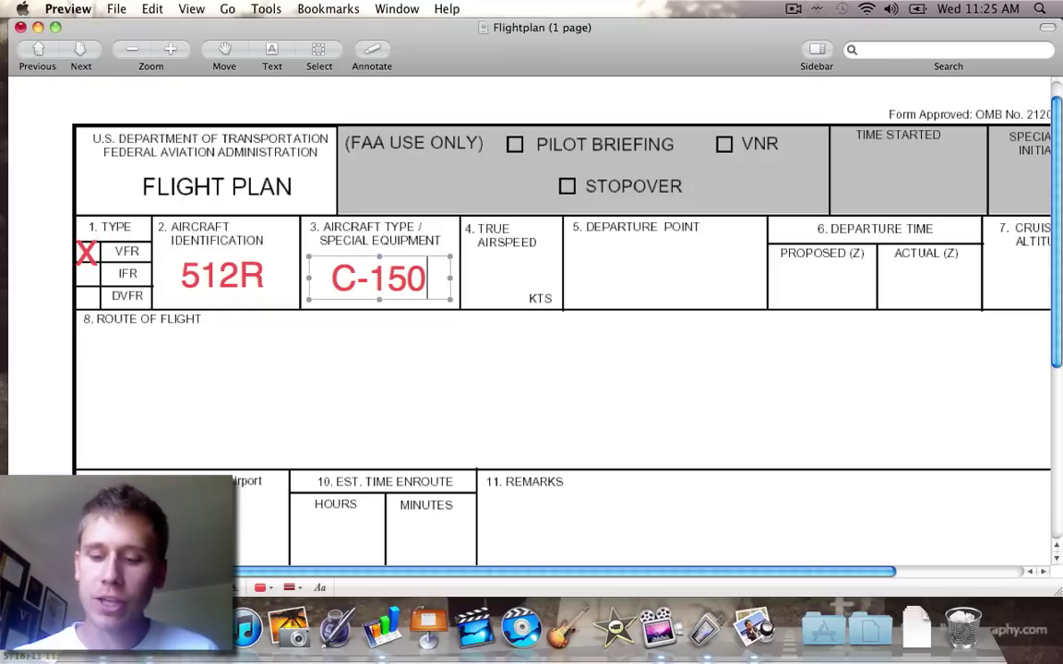
text(/)
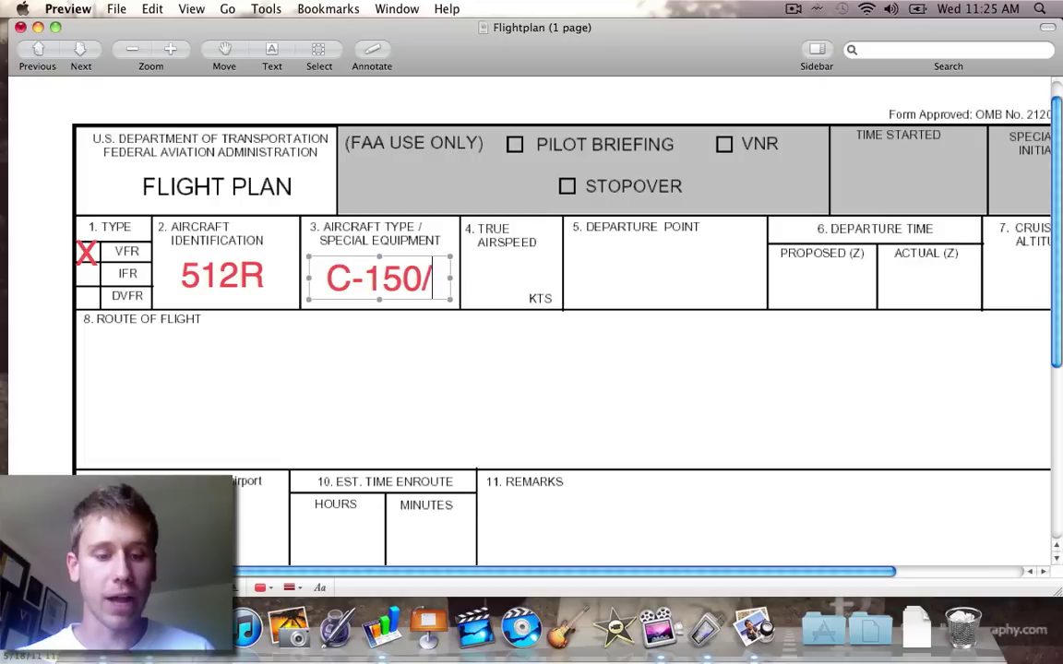
text(A)
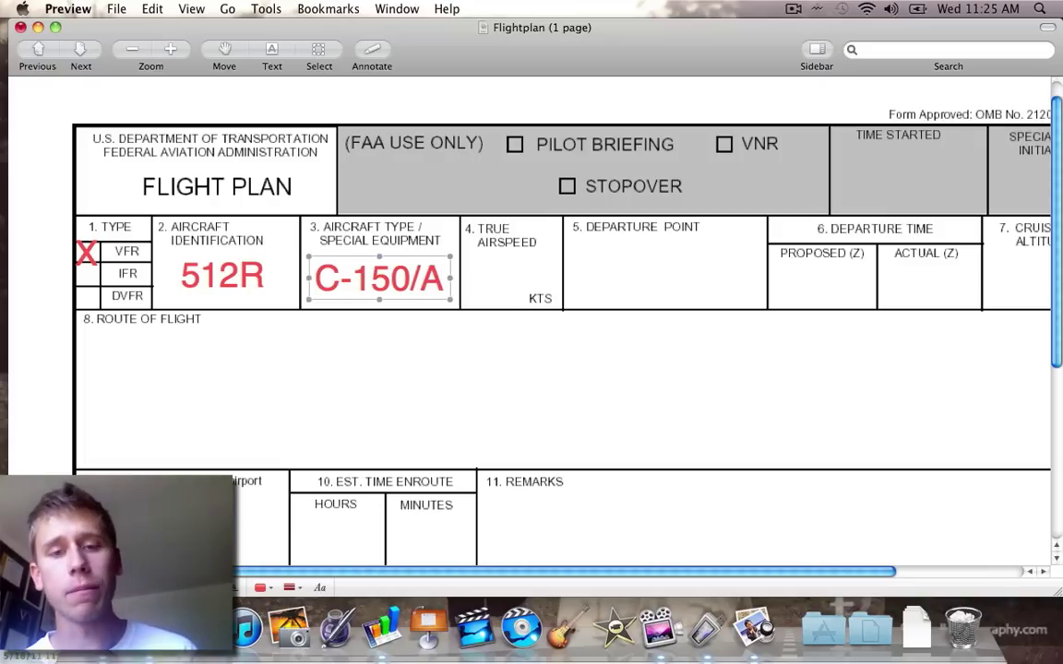
click(481, 260)
- Add a text annotation of 75 in the true airspeed box
drag(469, 256, 556, 289)
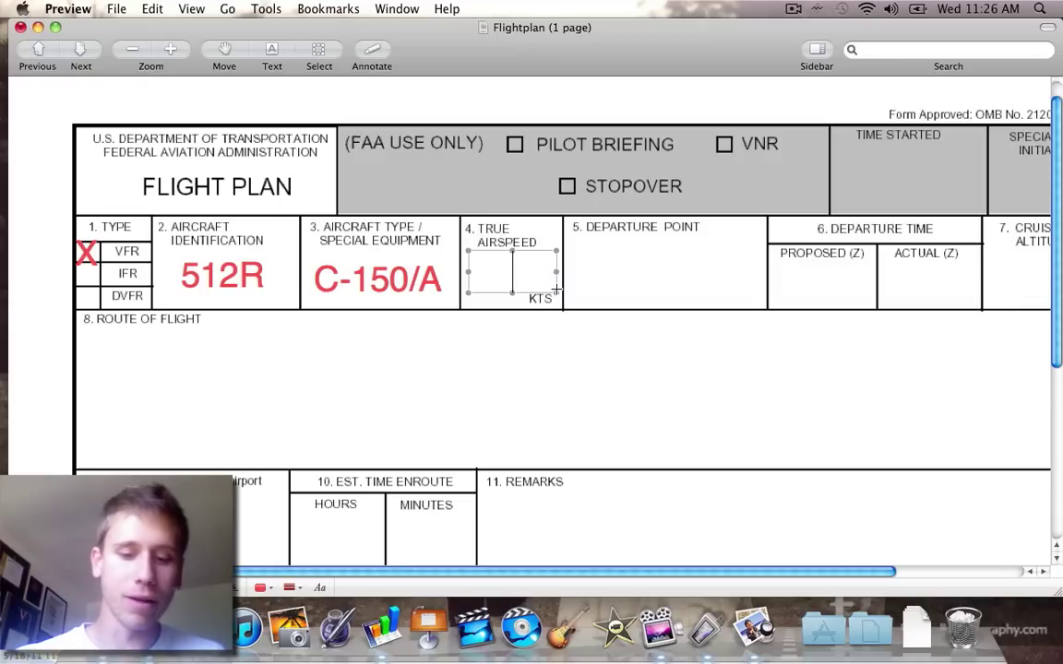
text(7)
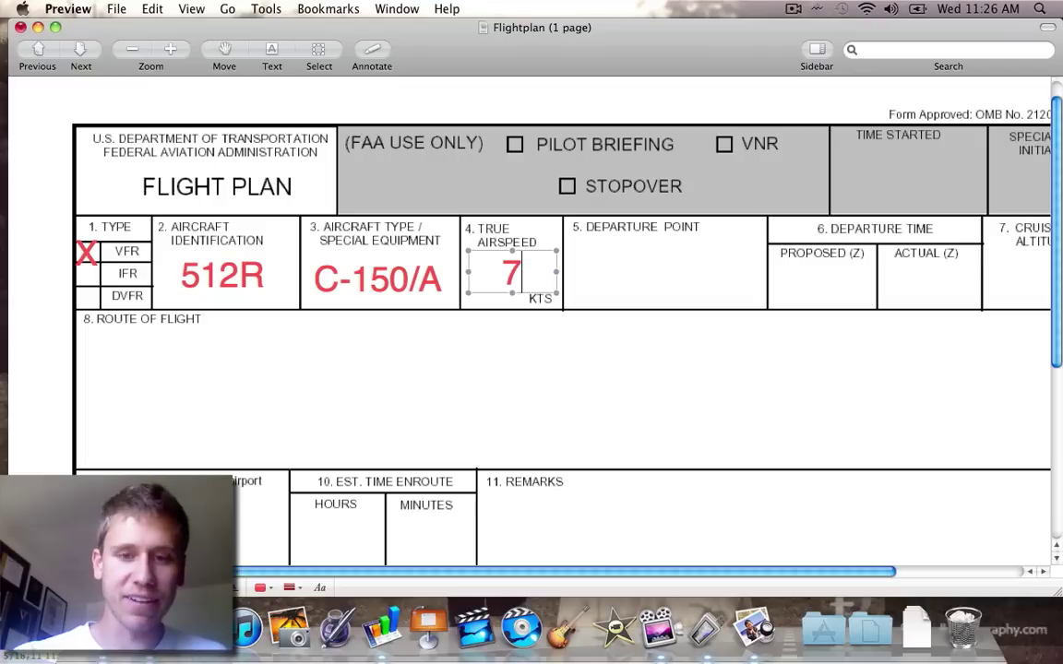
text(5)
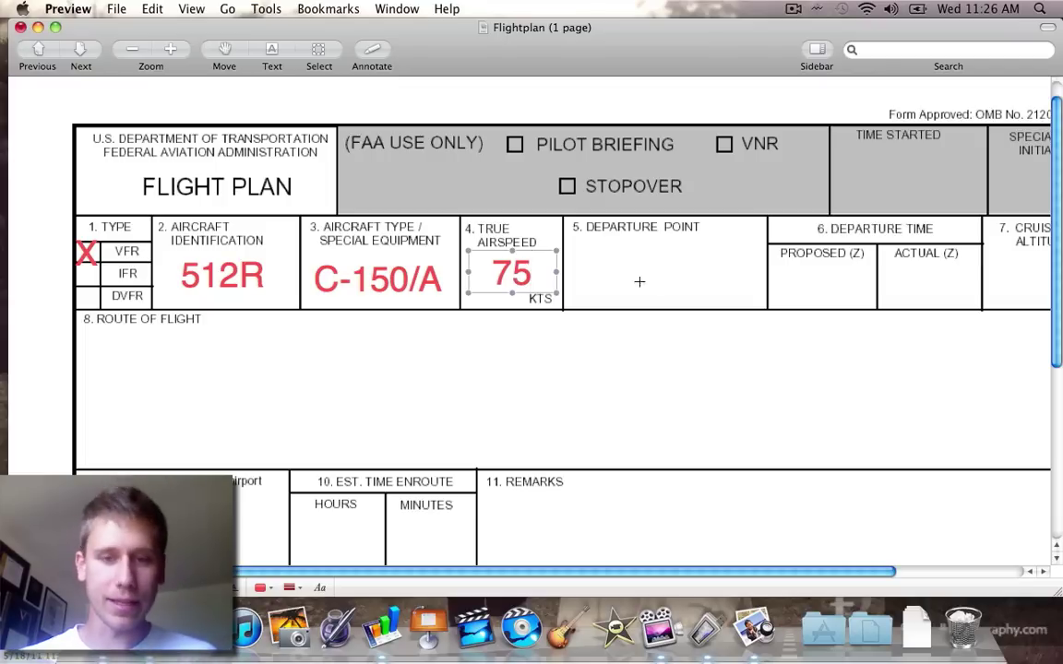
click(578, 244)
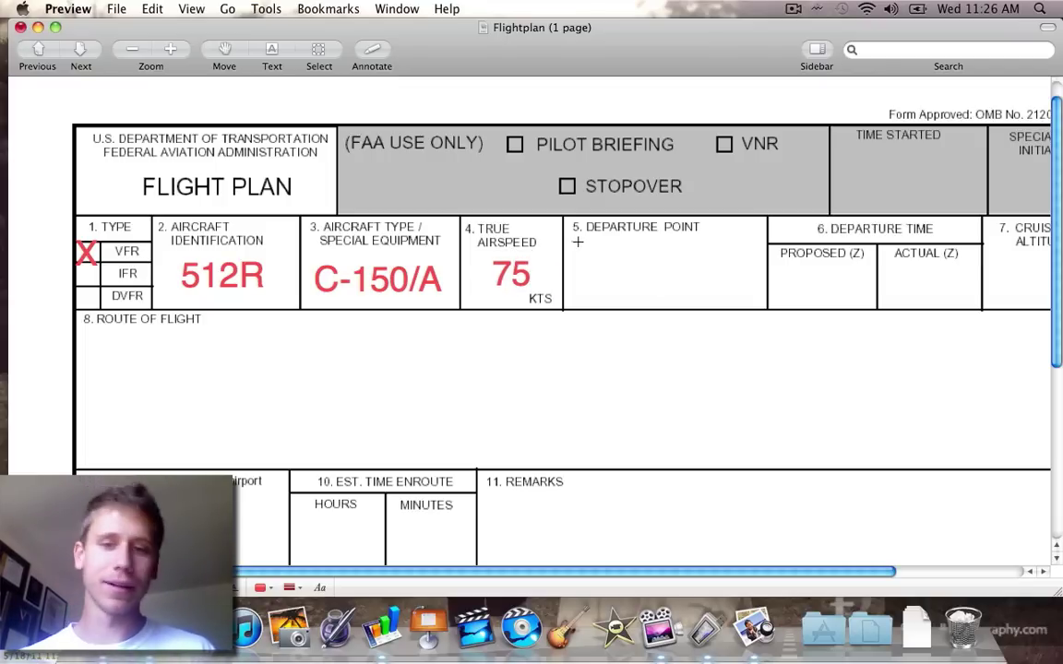
- Add the text X35 in the departure point box
drag(578, 242, 758, 303)
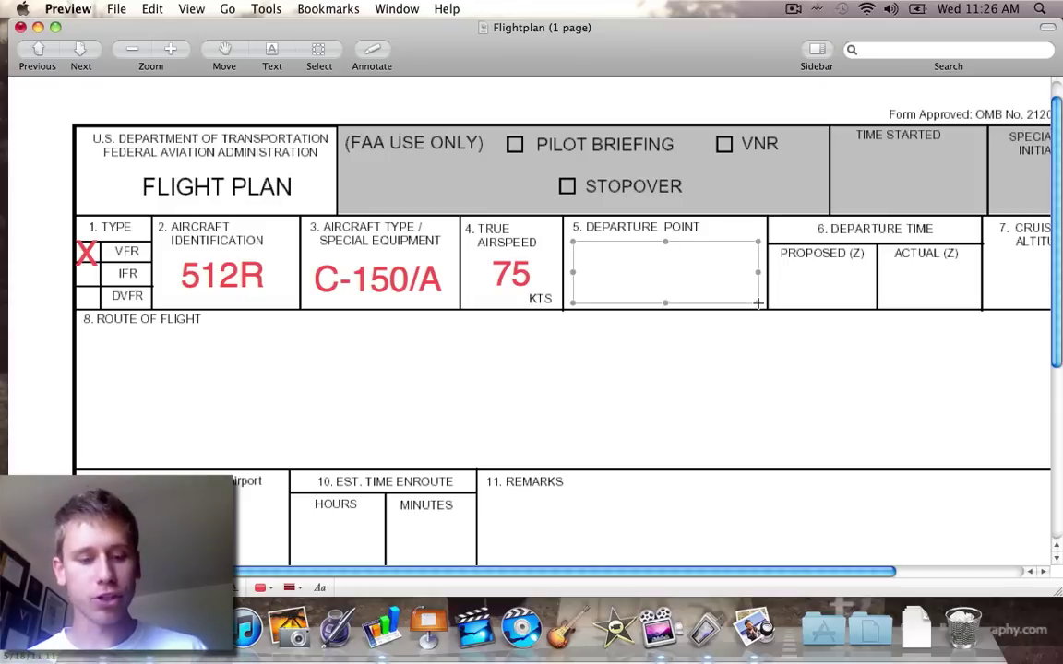
text(X35)
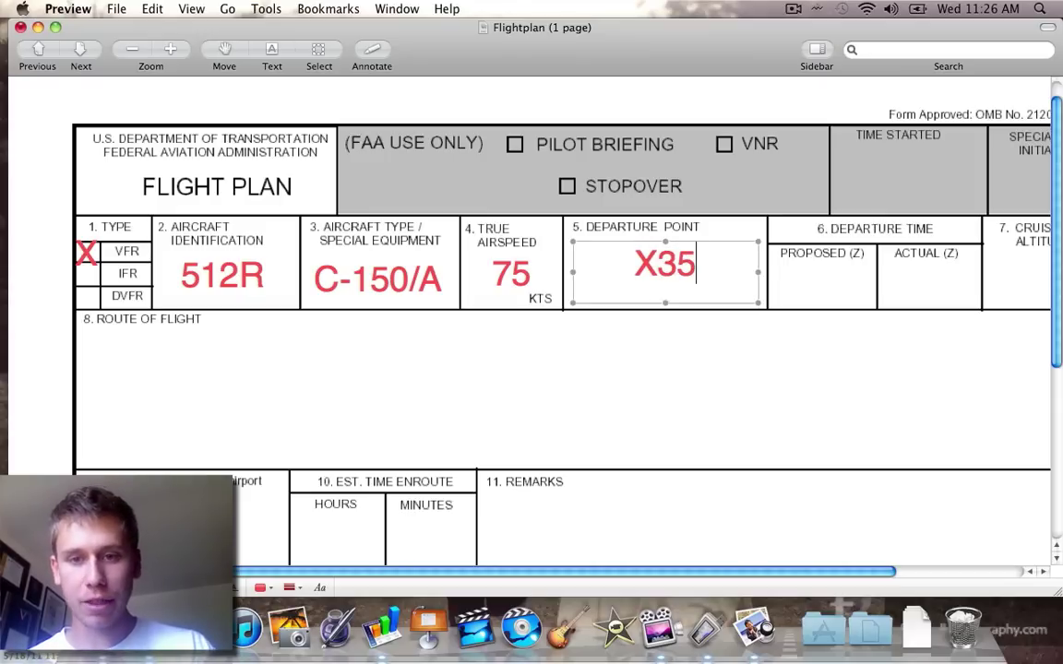
click(790, 267)
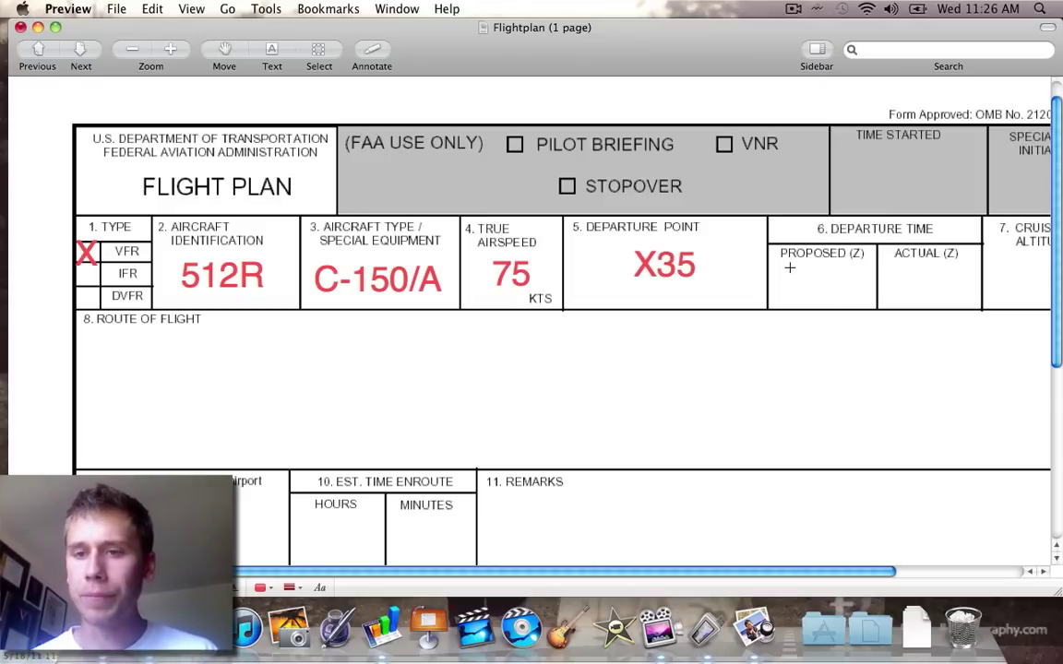
- Enter 1600 as the proposed departure time in box 6
scroll(688, 304, right, 5)
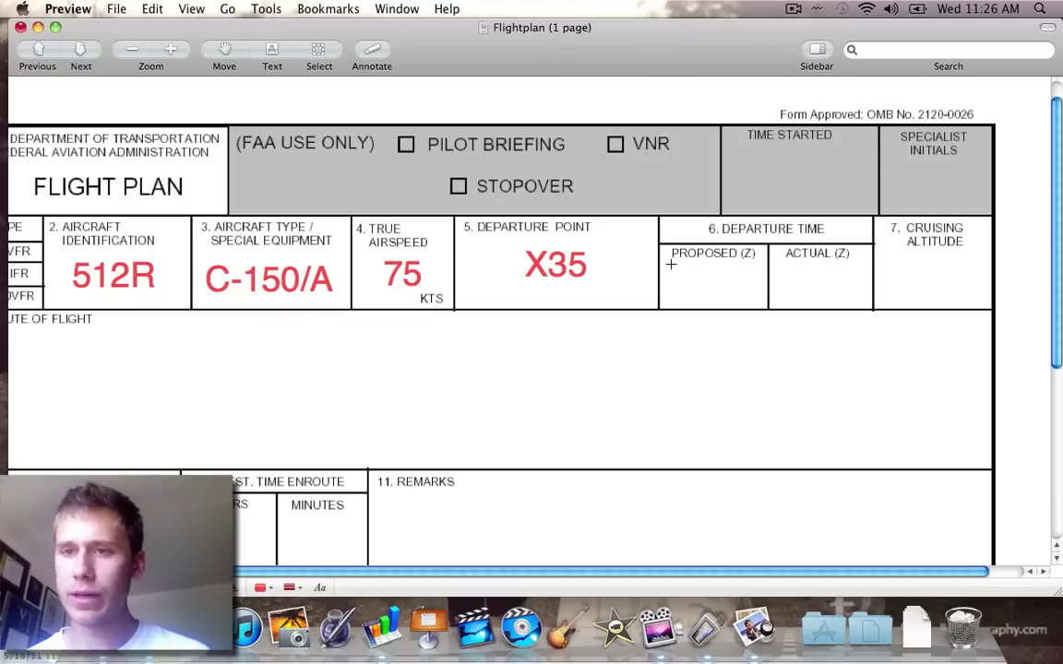
mouse_move(666, 264)
mouse_down()
mouse_move(771, 290)
mouse_move(757, 303)
mouse_up()
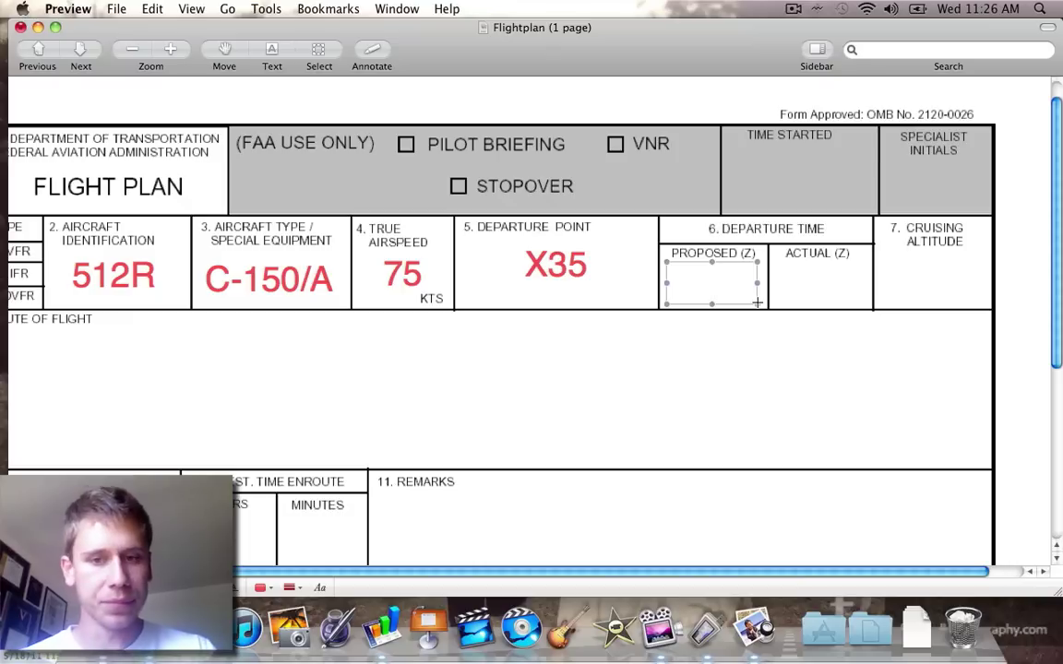
text(1600z)
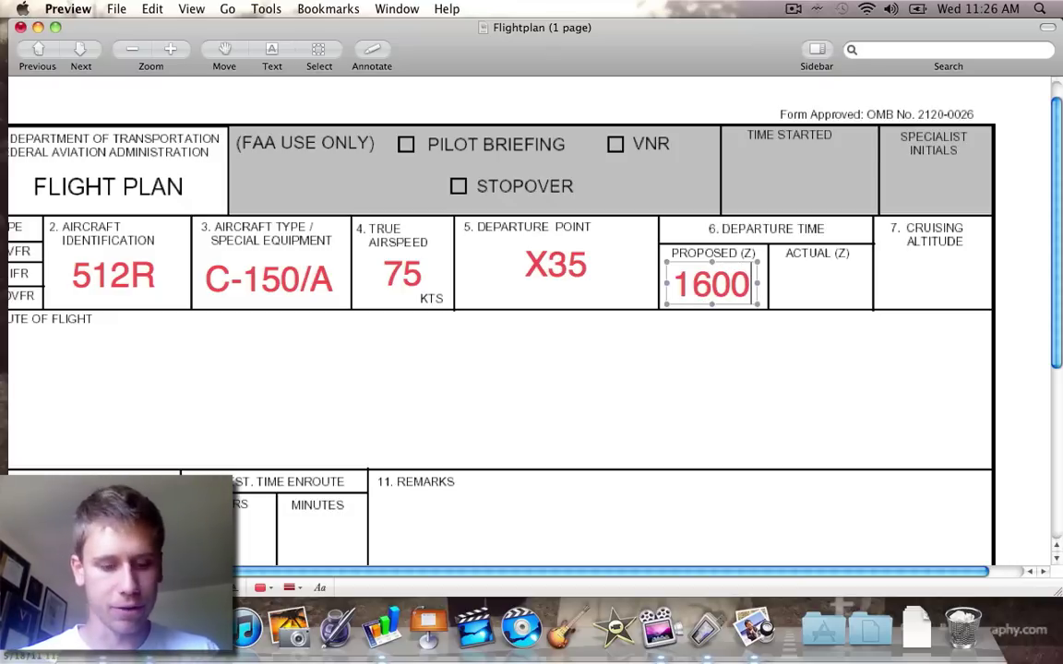
key(BackSpace)
key(BackSpace)
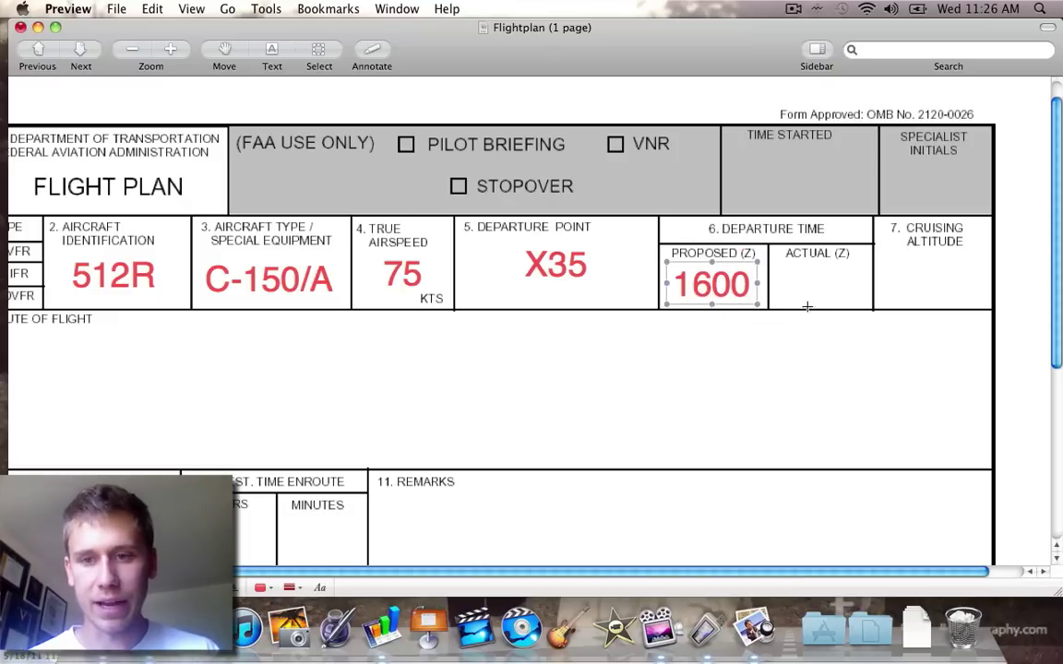
click(790, 344)
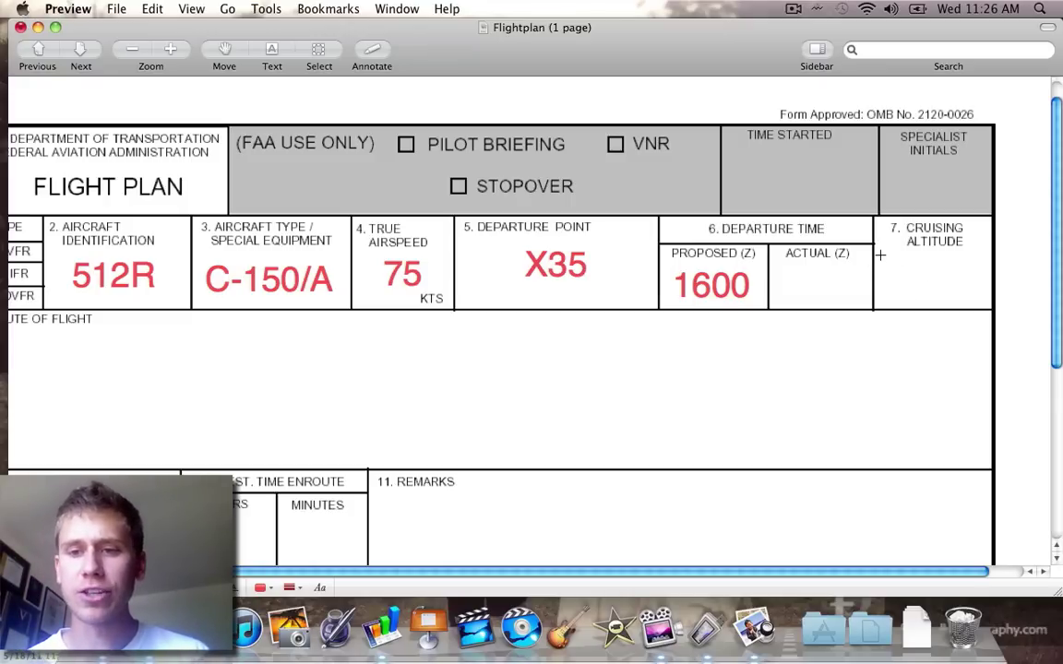
- Enter 4,500 in the cruising altitude box
drag(877, 254, 988, 303)
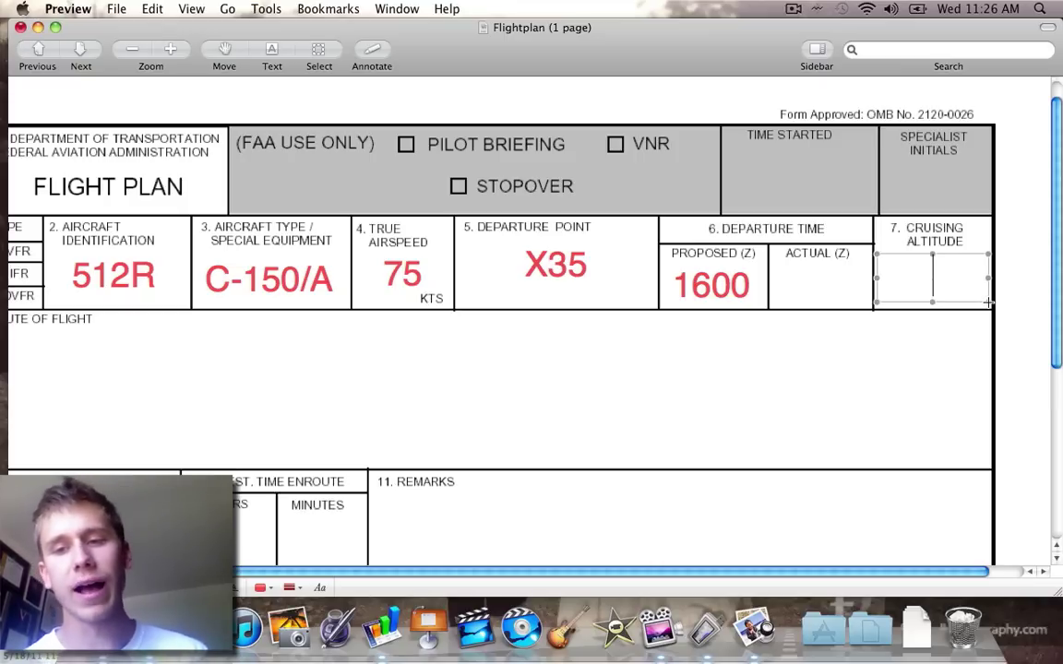
text(4,)
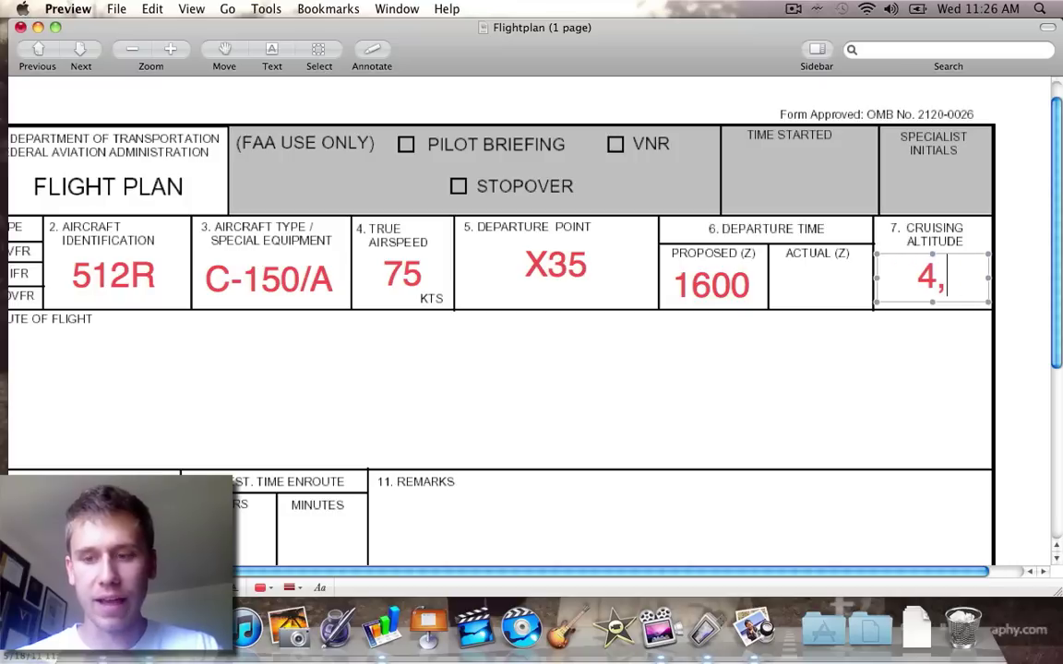
text(500)
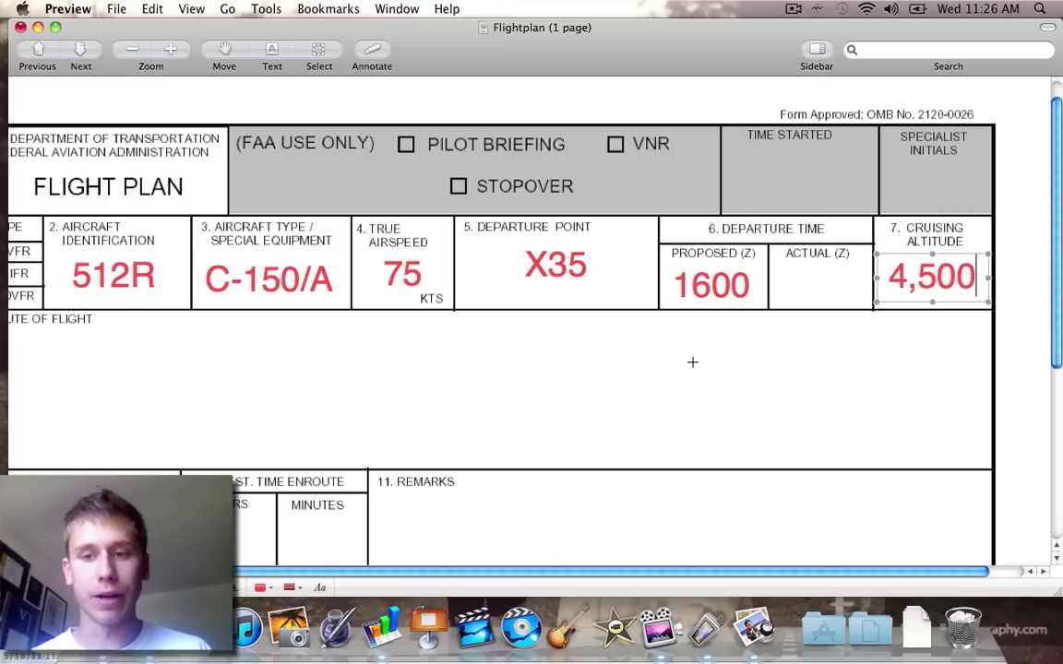
- Add the text "Direct KCTY" in the upper part of the route of flight box
scroll(692, 362, left, 4)
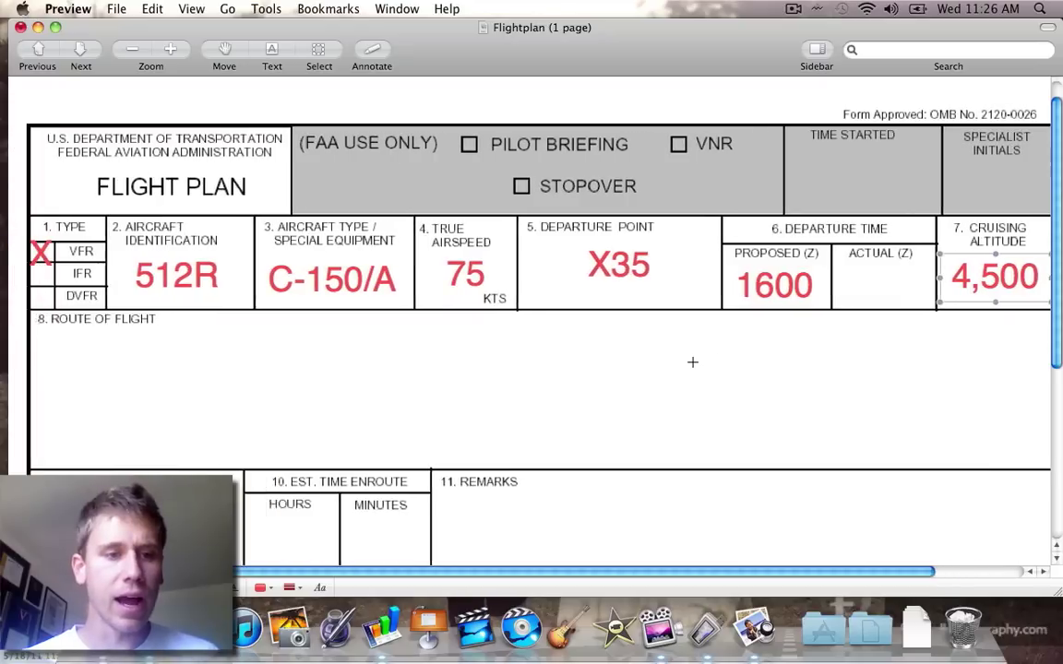
click(336, 360)
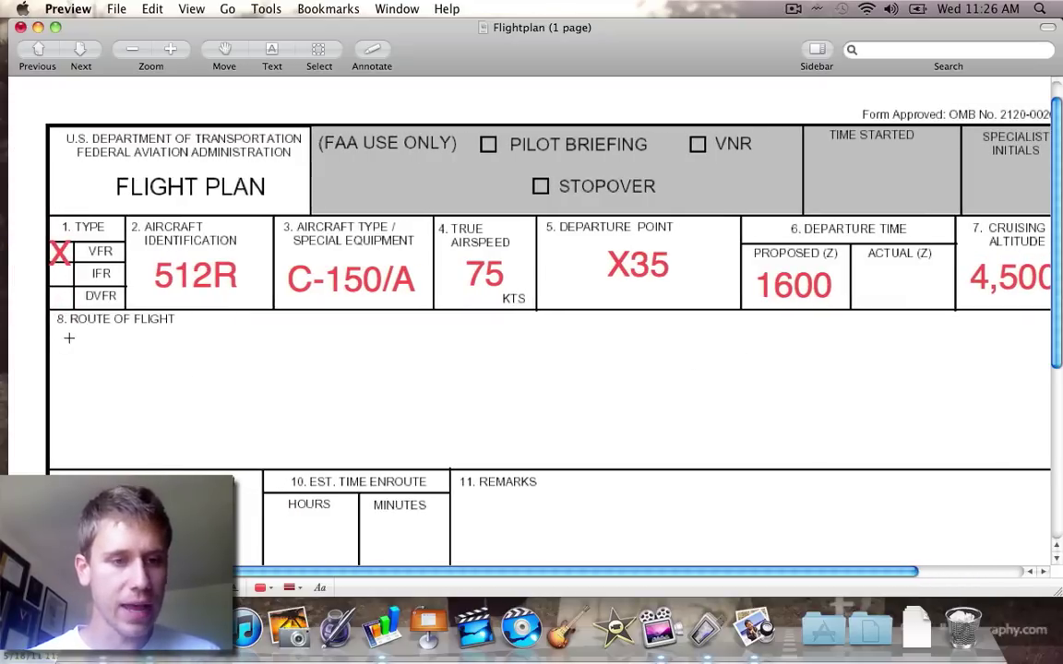
drag(54, 332, 273, 388)
text(Direct)
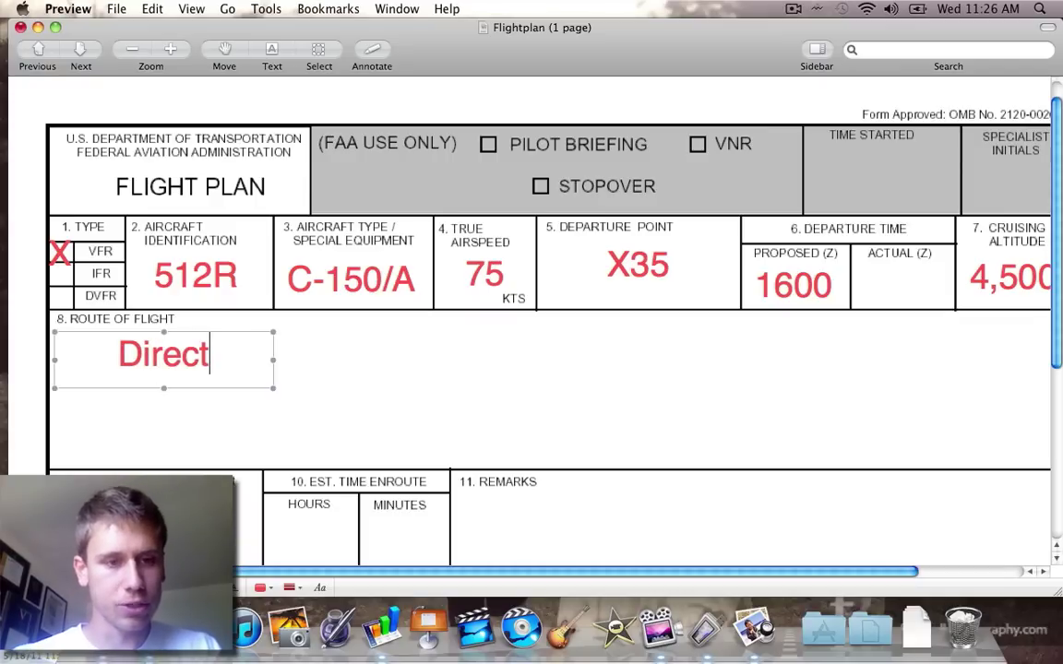
text( KCTY)
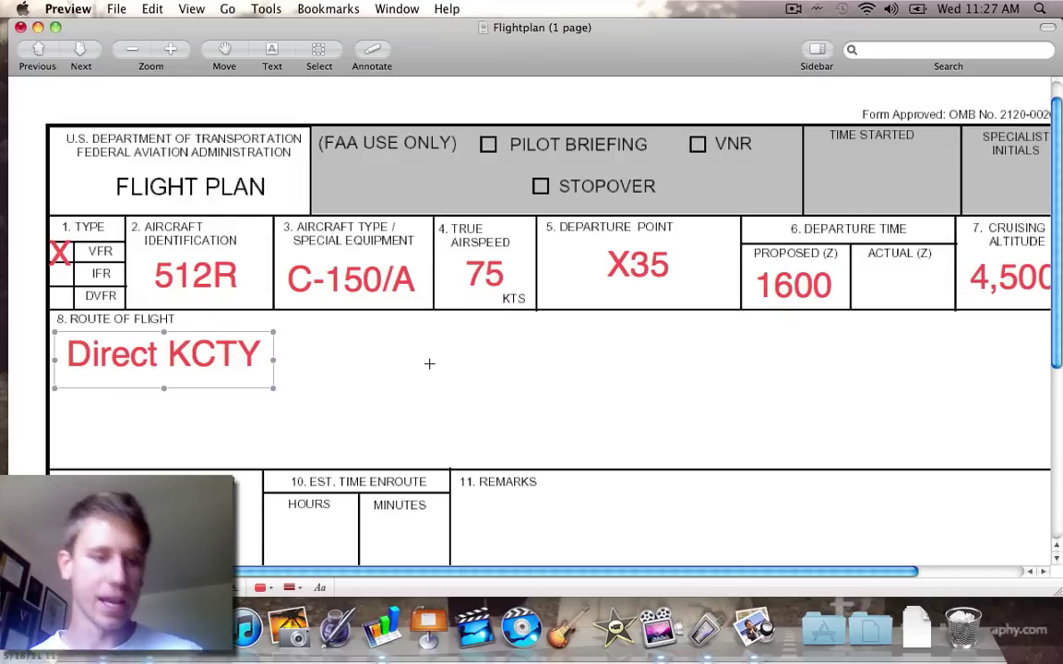
- Enter KCTY as the destination airport in box 9
scroll(429, 363, down, 3)
scroll(429, 364, down, 5)
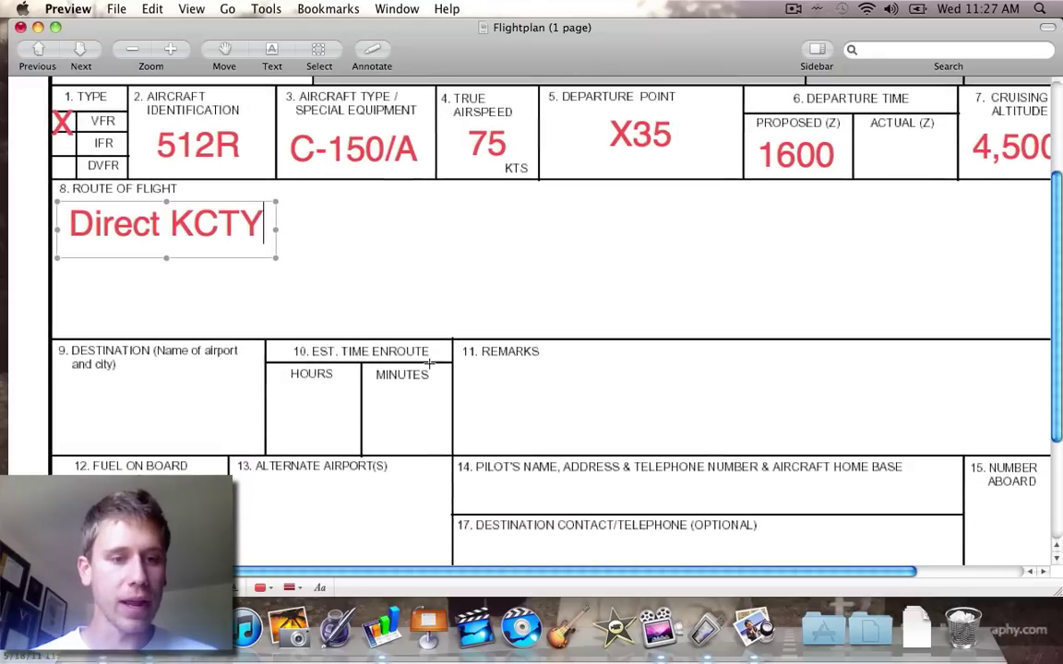
click(81, 386)
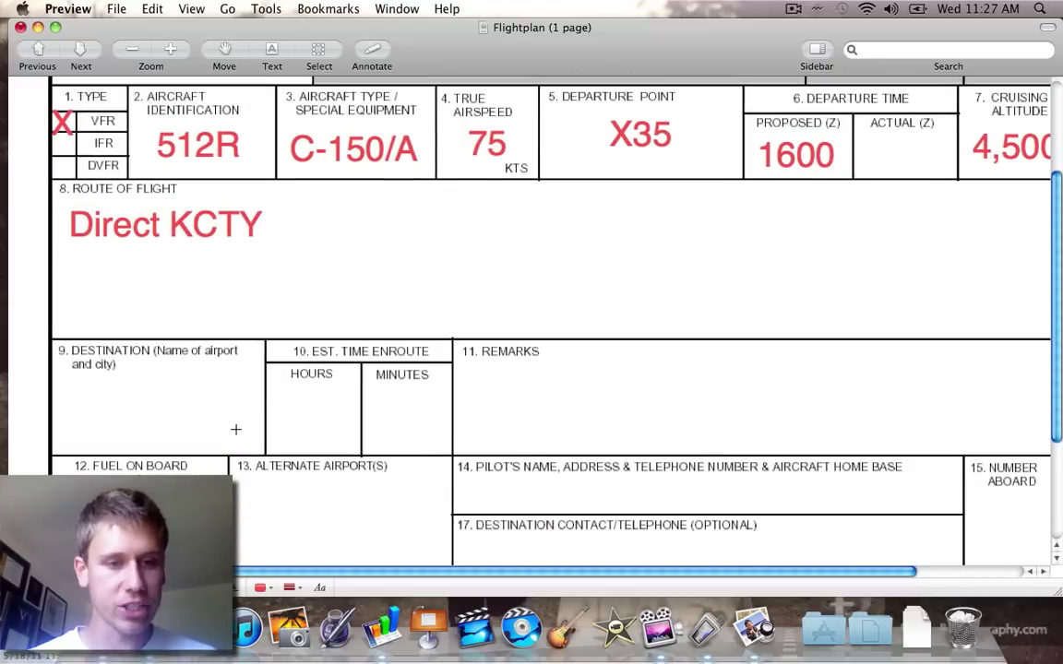
drag(64, 381, 219, 432)
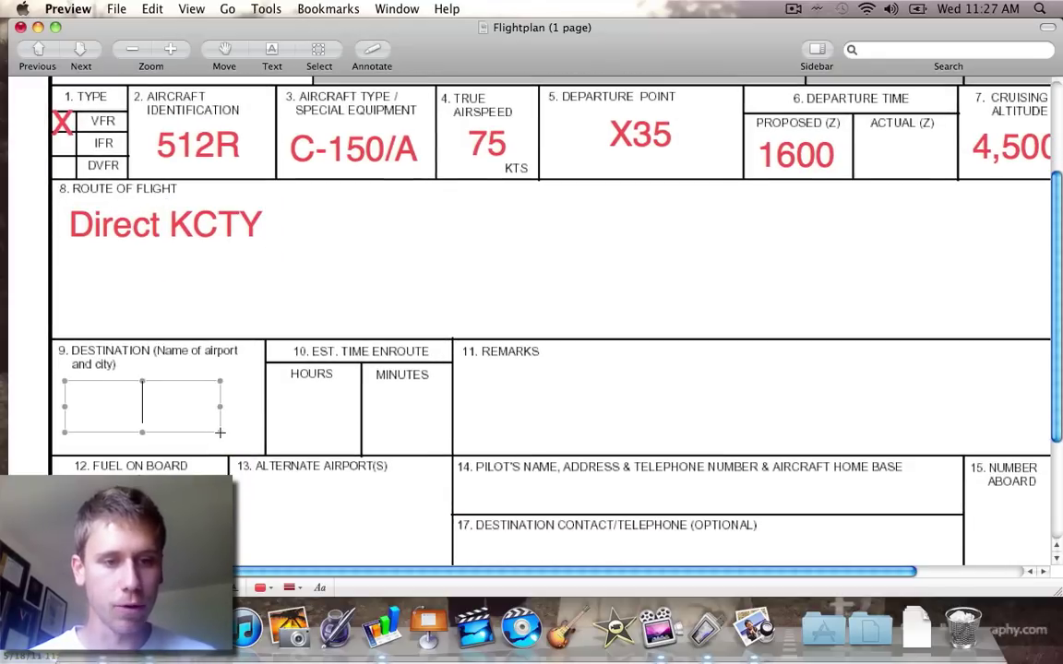
text(KCTY)
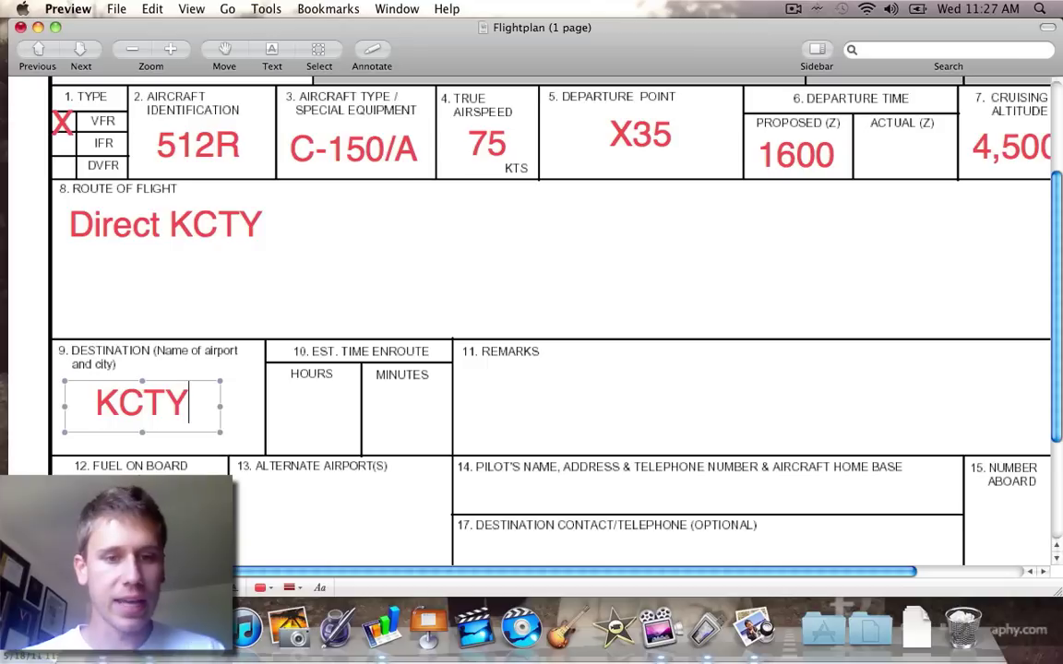
click(248, 348)
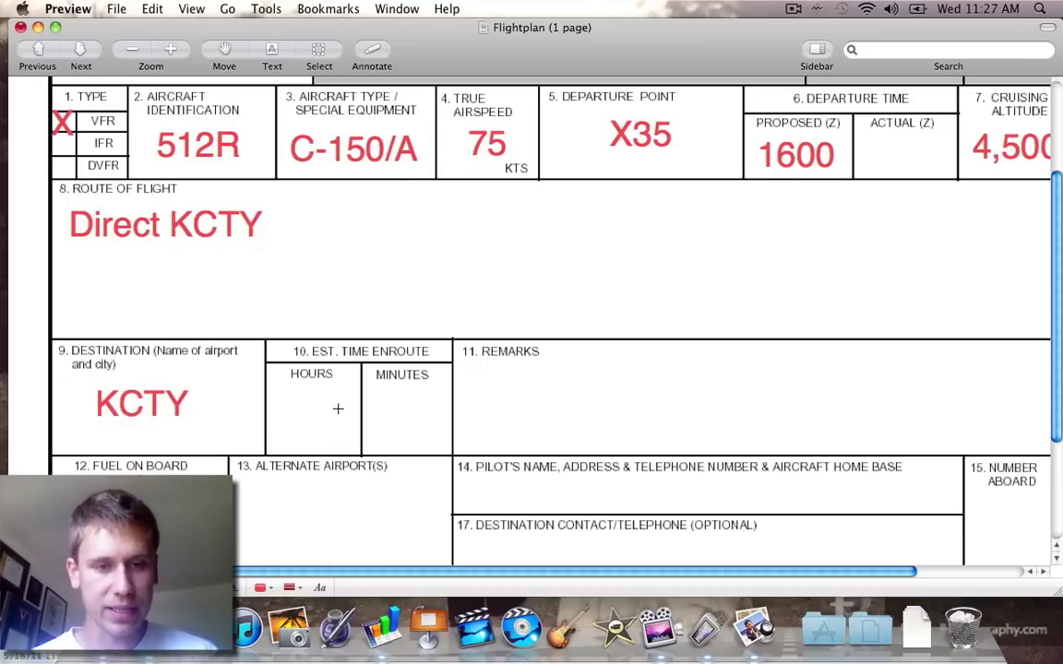
- Enter an estimated time enroute of 1 hour and 0 minutes in box 10
drag(278, 389, 349, 444)
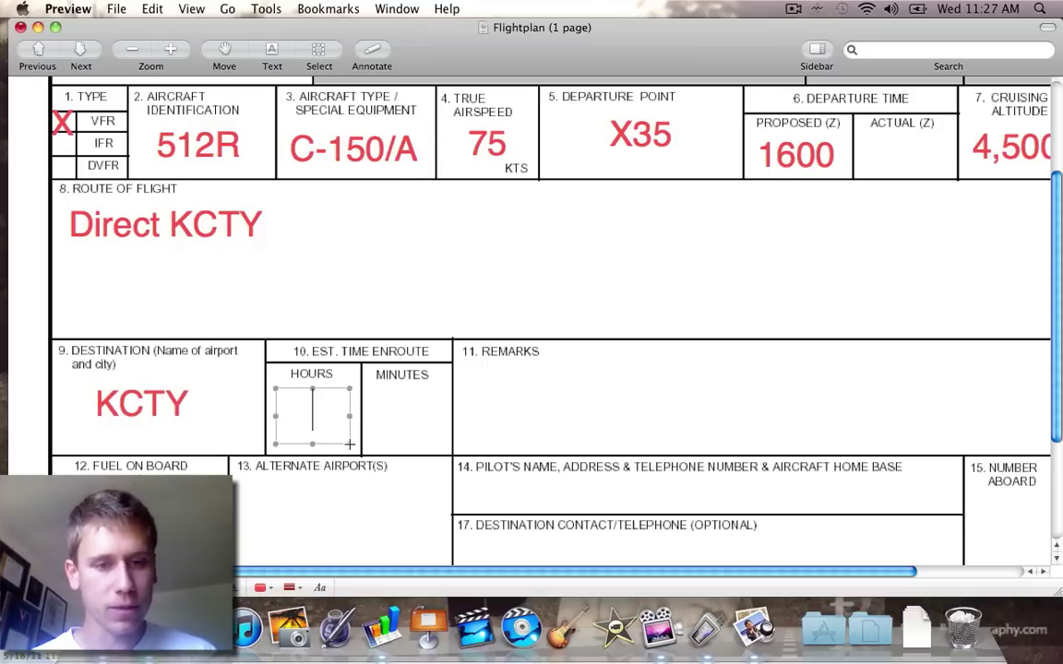
text(1)
click(375, 383)
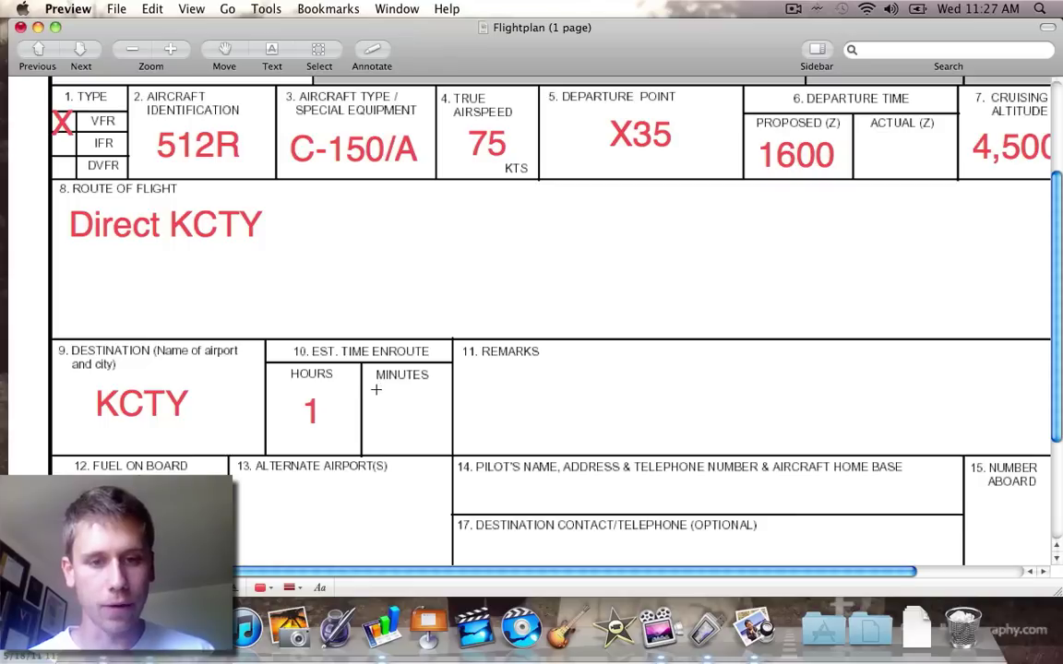
drag(376, 389, 437, 445)
text(0)
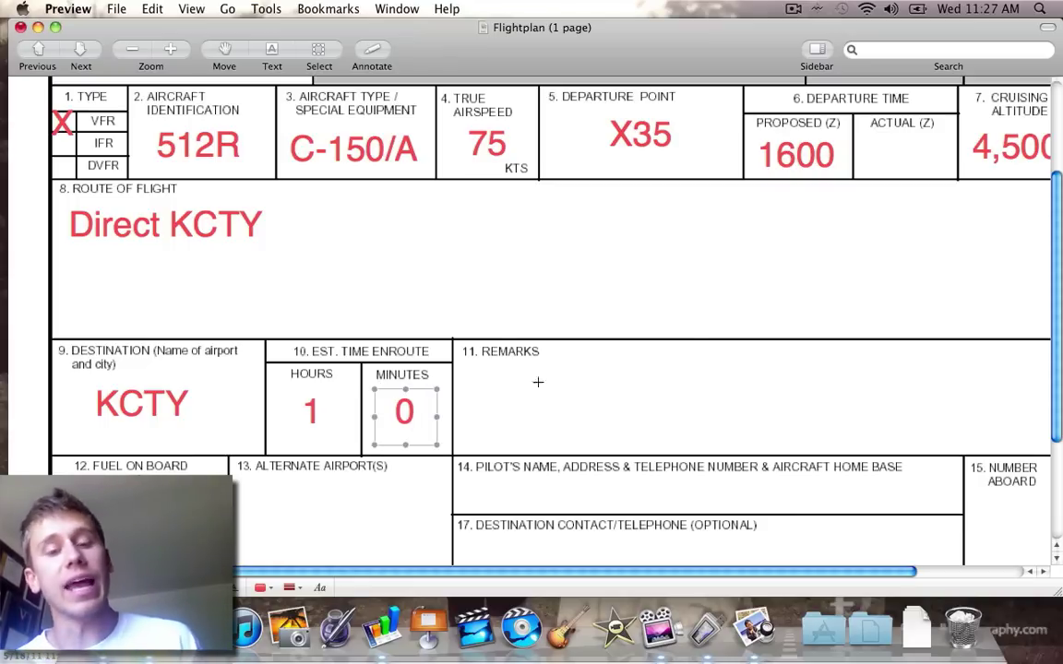
click(493, 376)
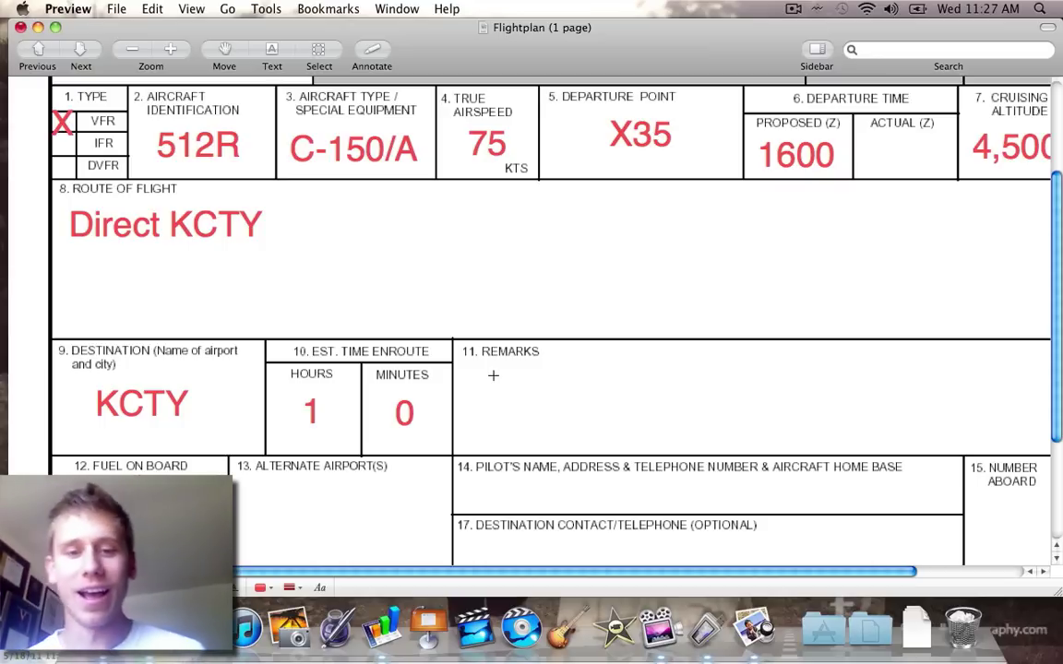
- Enter 4 hours and 0 minutes as the fuel on board in box 12
scroll(492, 376, down, 2)
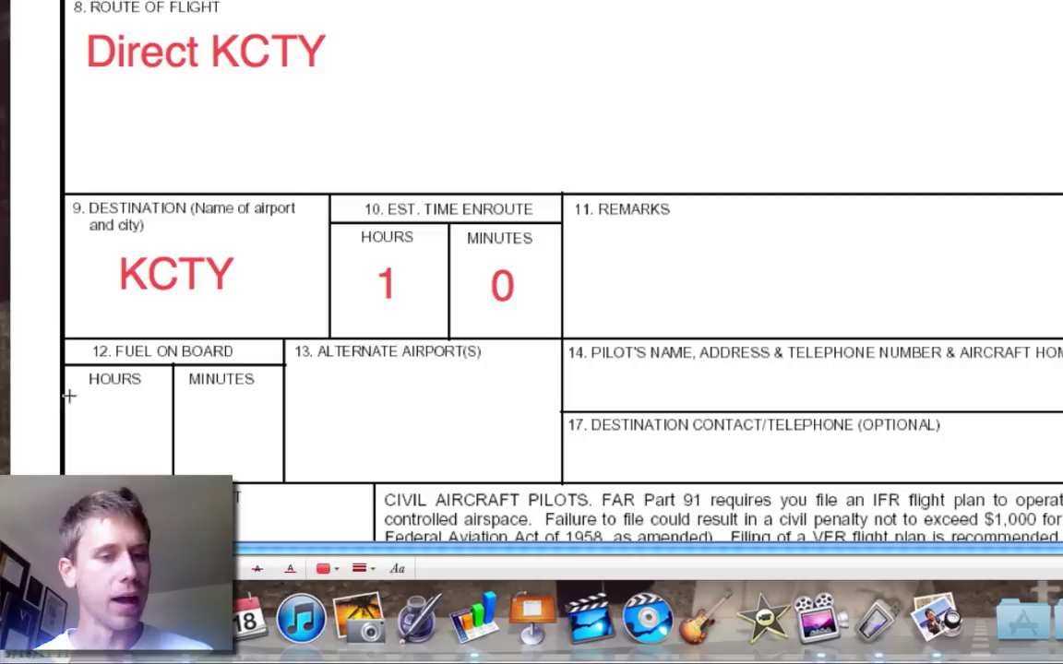
drag(57, 448, 128, 503)
text(4)
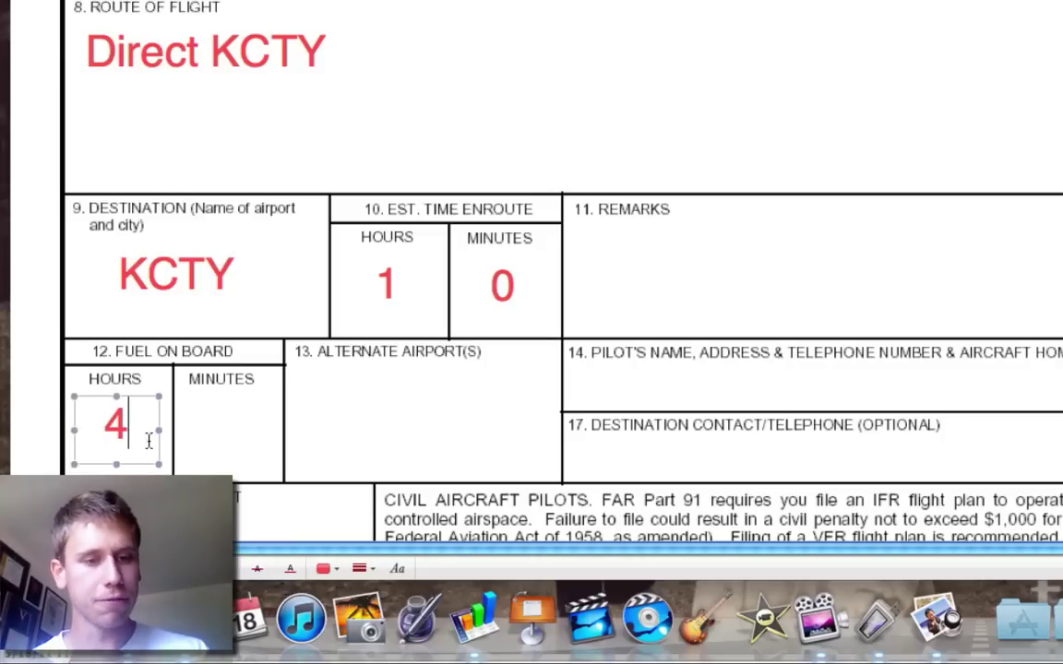
click(223, 410)
drag(184, 396, 263, 470)
text(0)
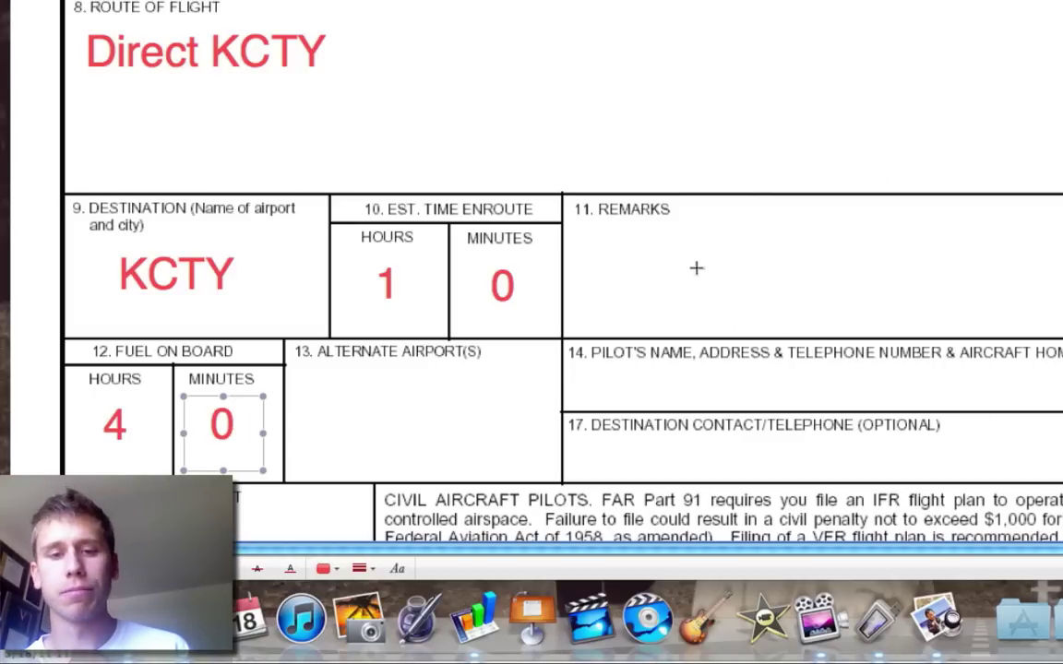
click(418, 387)
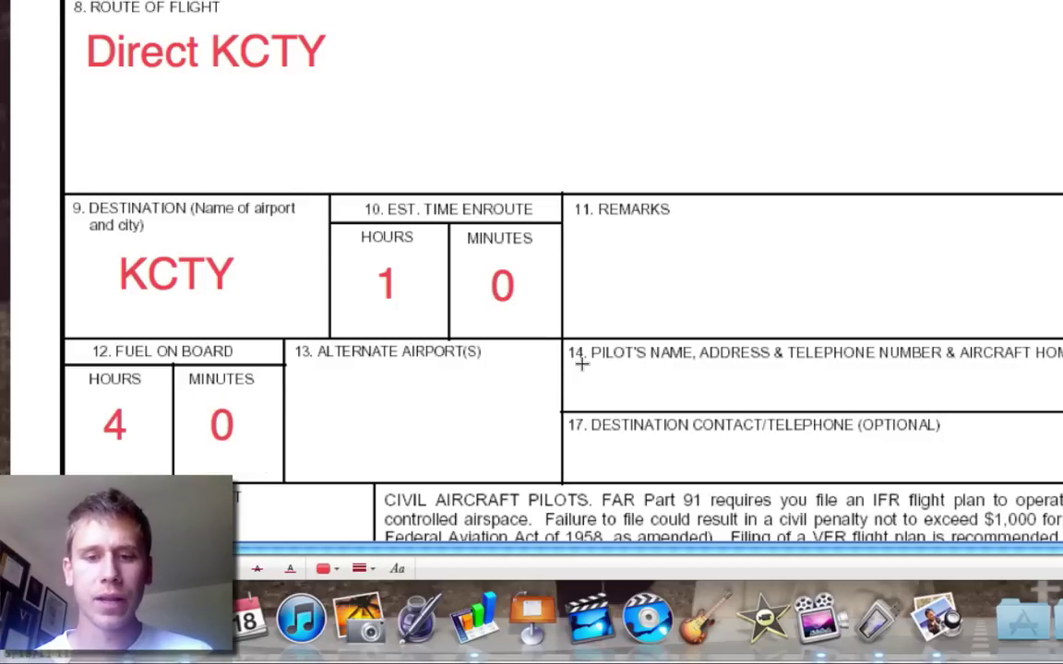
- Enter the pilot's full name in box 14
drag(577, 364, 948, 401)
text(Jaso)
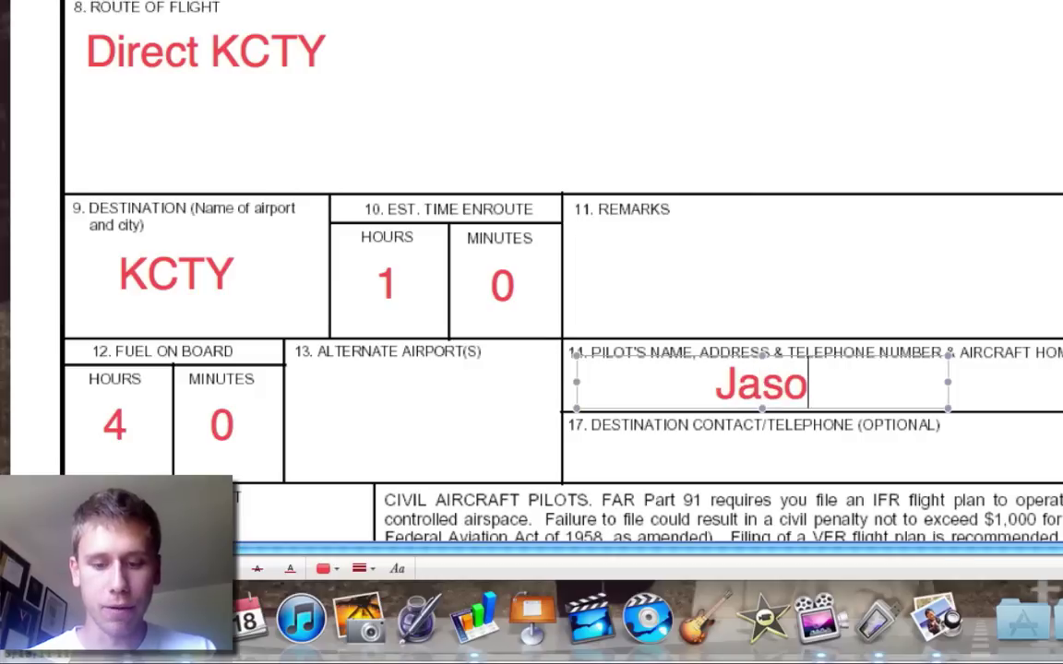
text(n Schappert)
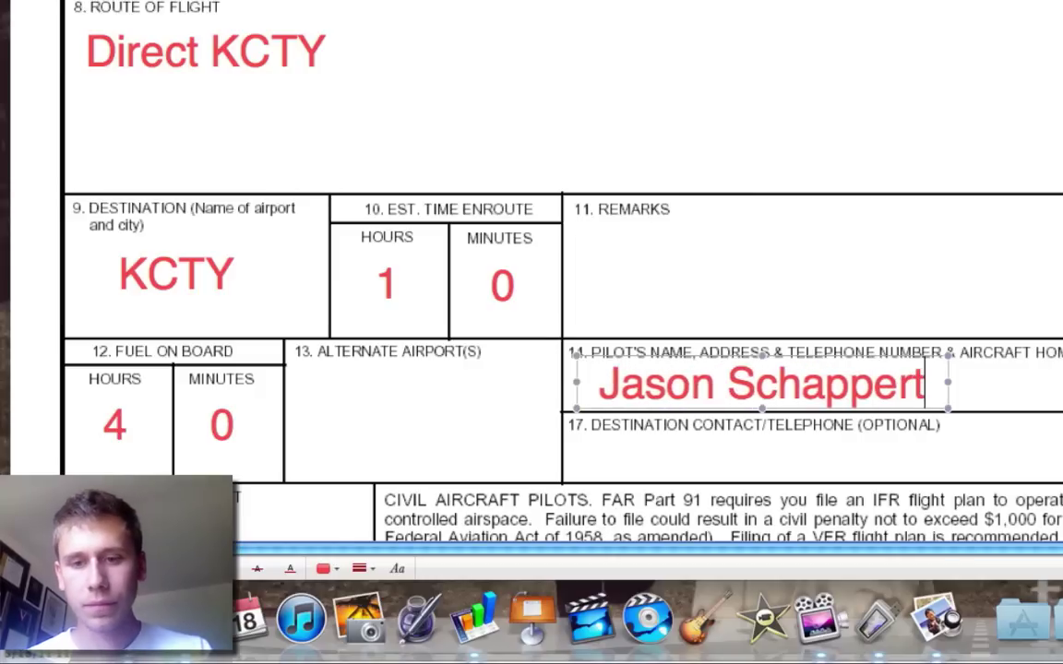
click(665, 448)
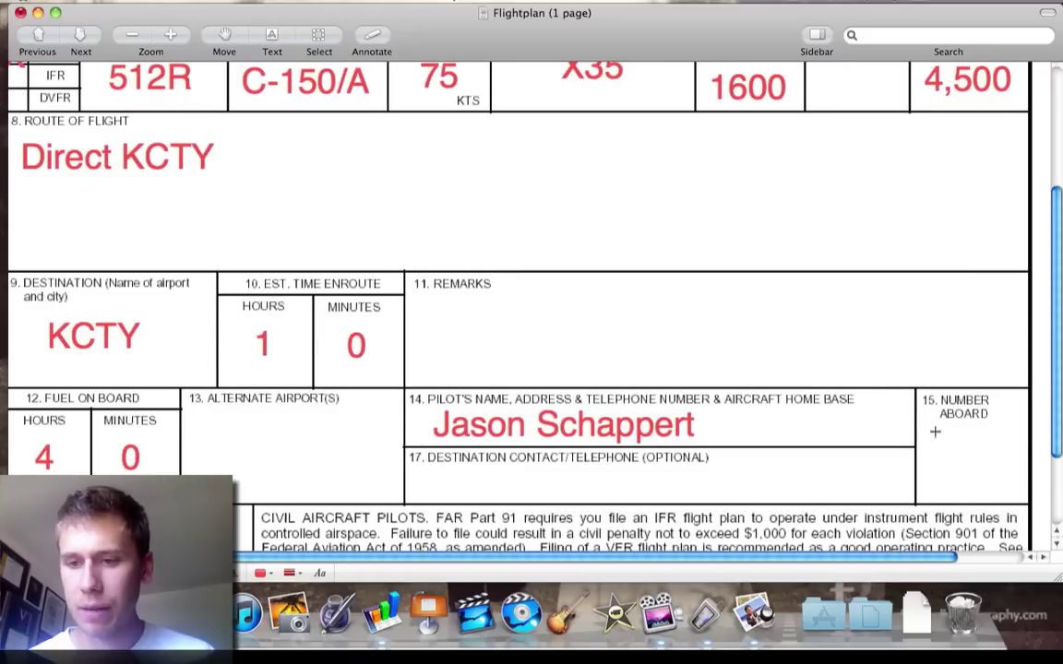
- Enter 1 as the number aboard in box 15
drag(935, 432, 1004, 486)
text(1)
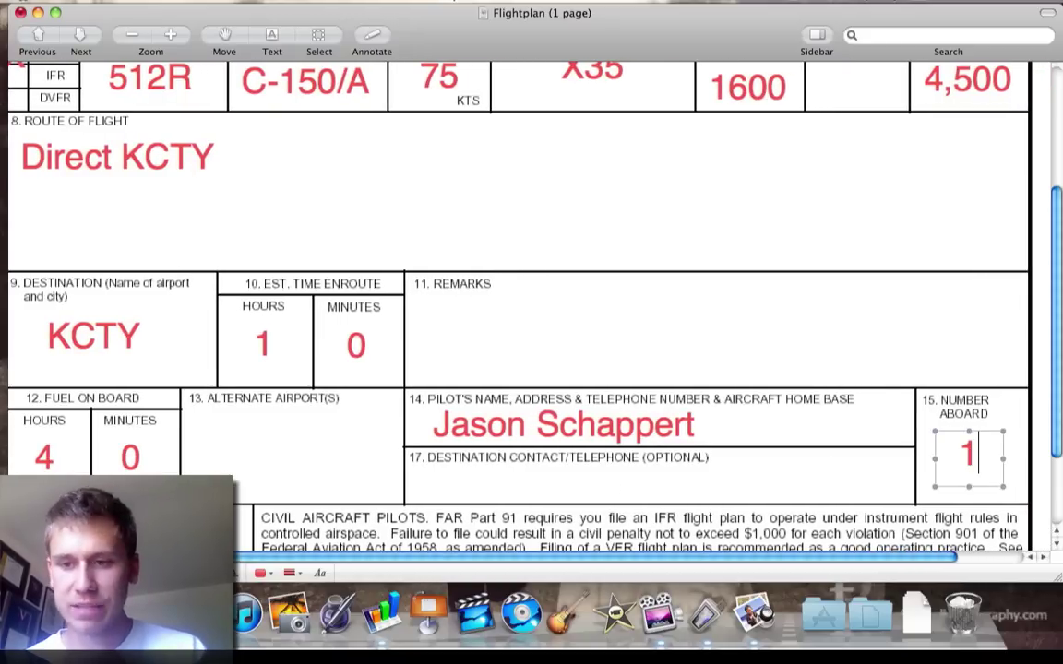
click(740, 462)
- Enter "White Gold" as the color of aircraft in box 16 and widen the text box so it fits on one line
scroll(741, 462, left, 3)
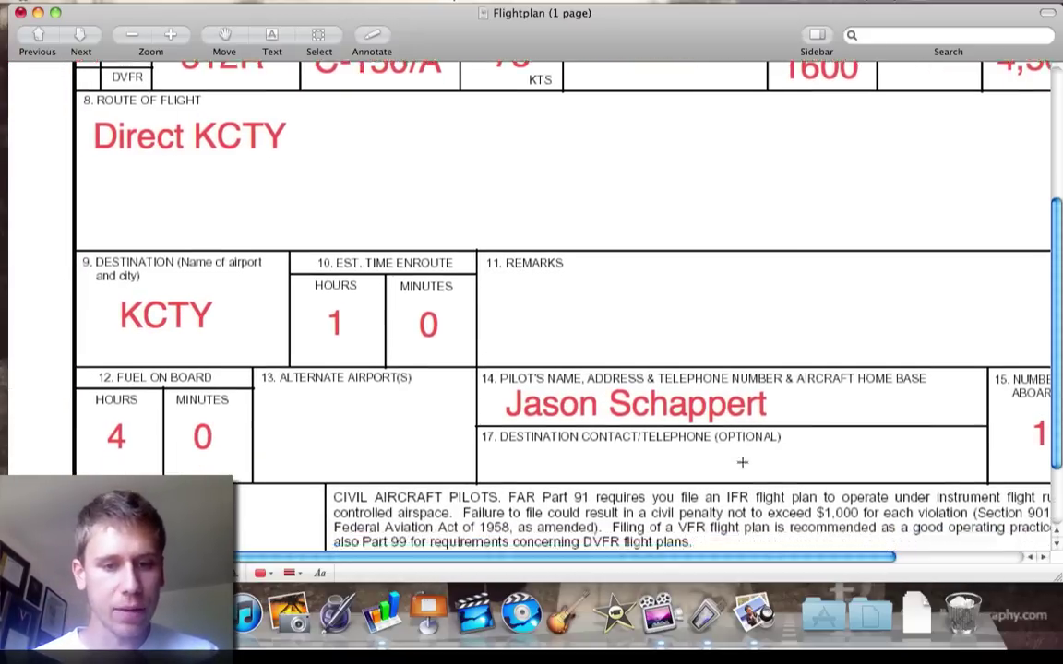
scroll(742, 462, down, 3)
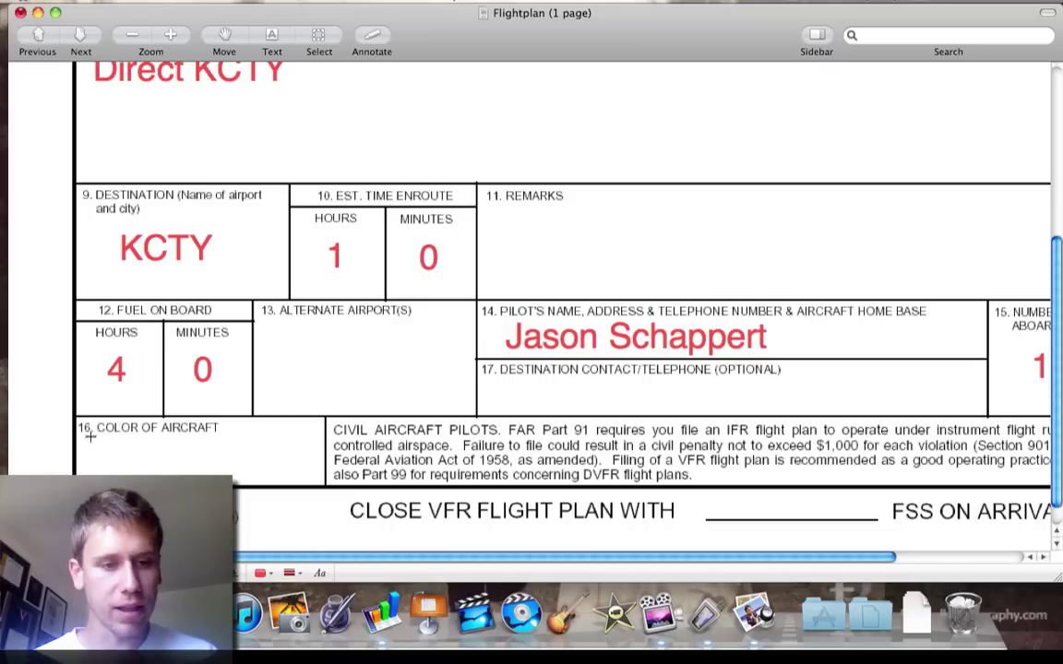
drag(198, 463, 246, 478)
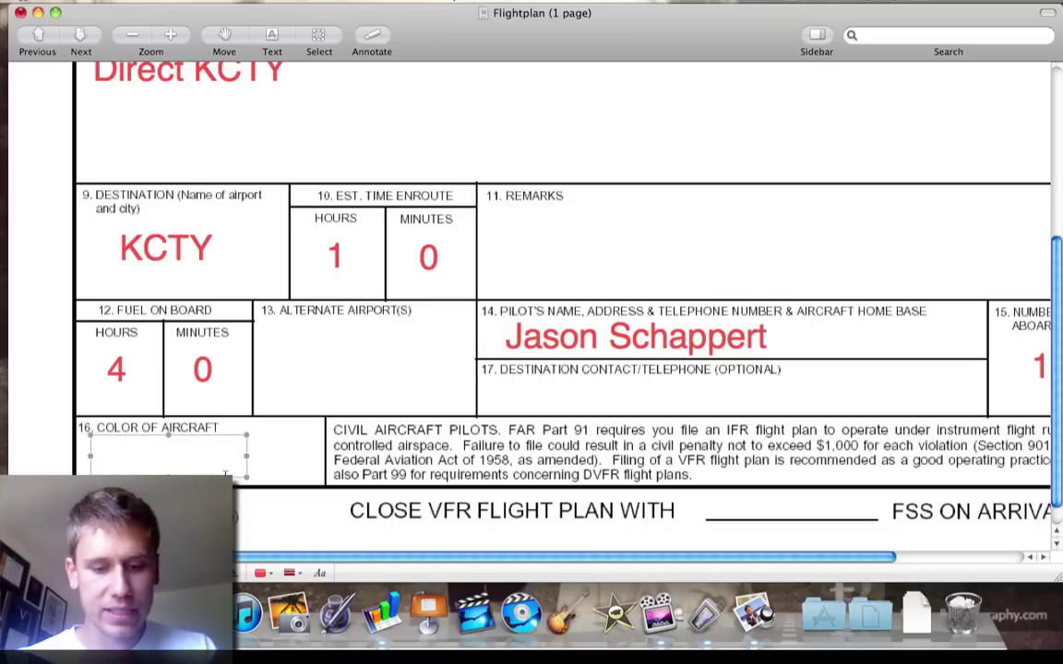
text(White and)
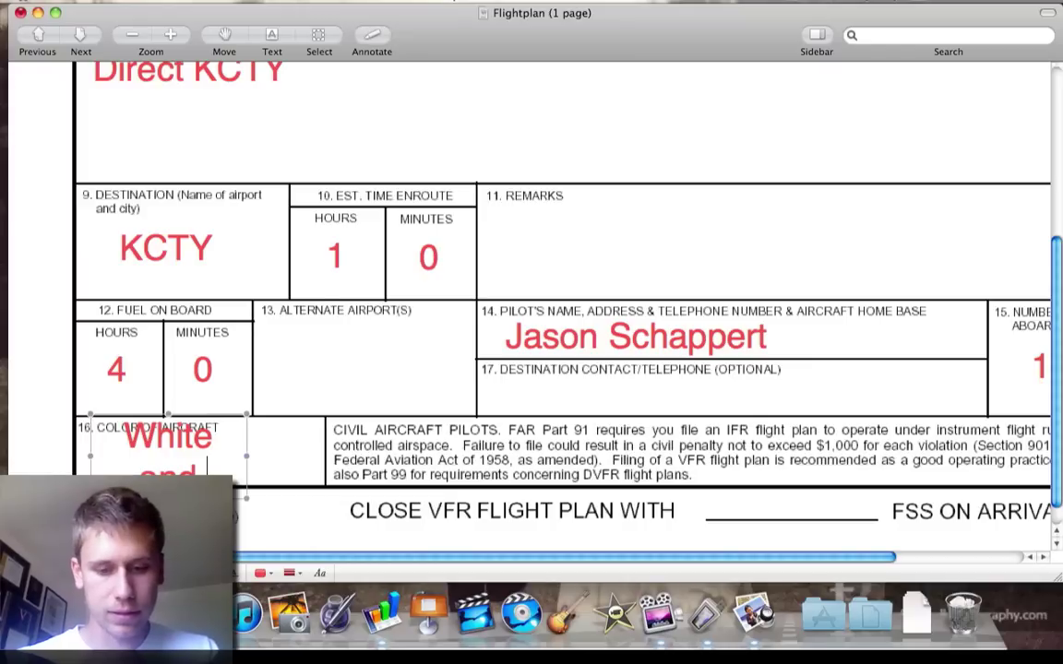
key(BackSpace)
key(BackSpace)
key(BackSpace)
text(Gold)
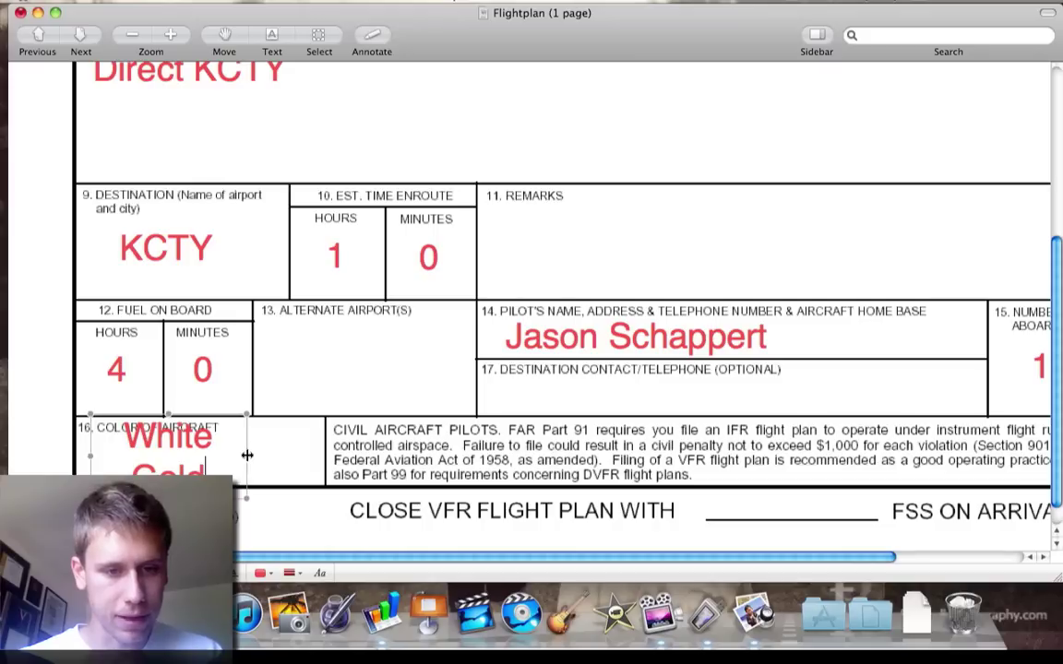
drag(246, 455, 287, 462)
click(299, 450)
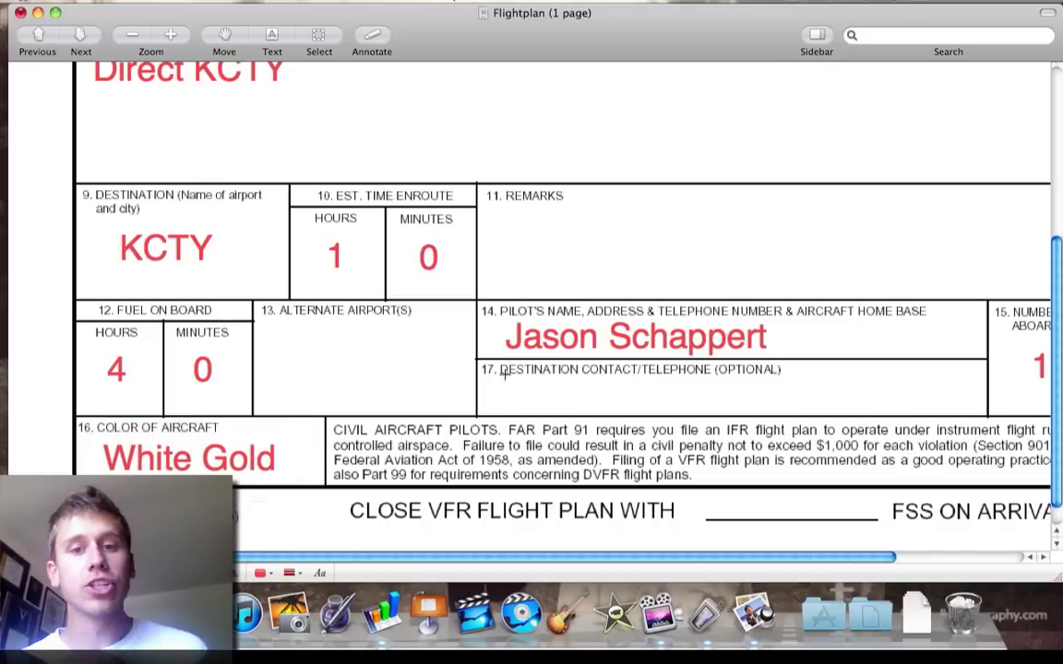
- Review the filled-in flight plan boxes, from type and departure details down to pilot, number aboard and color of aircraft
scroll(505, 374, up, 5)
scroll(505, 373, right, 2)
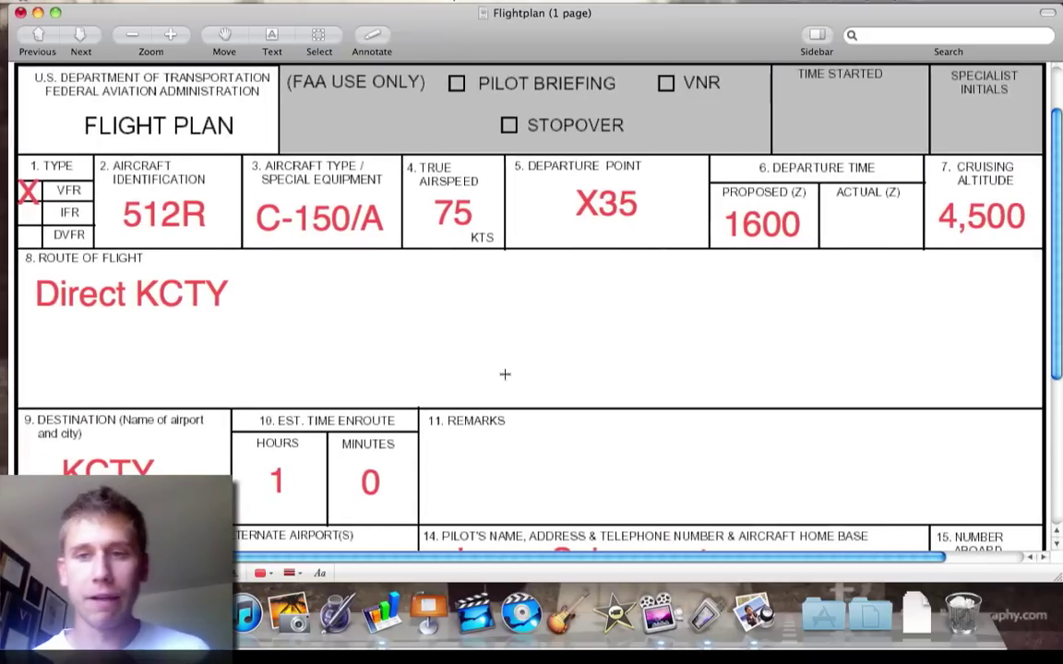
scroll(505, 374, right, 1)
scroll(504, 373, left, 2)
scroll(505, 374, left, 1)
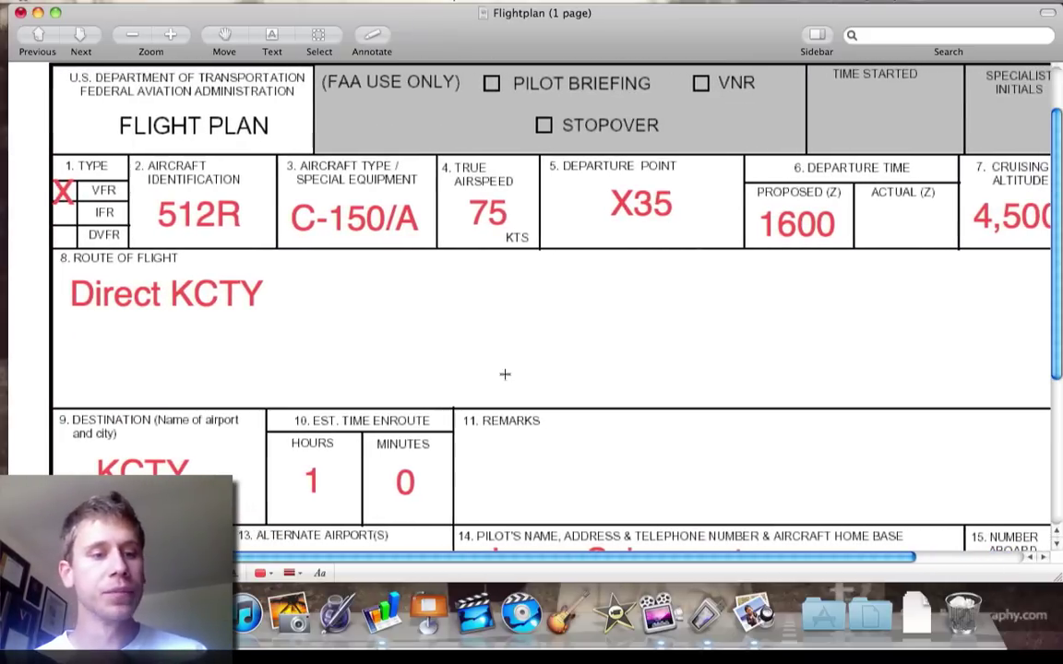
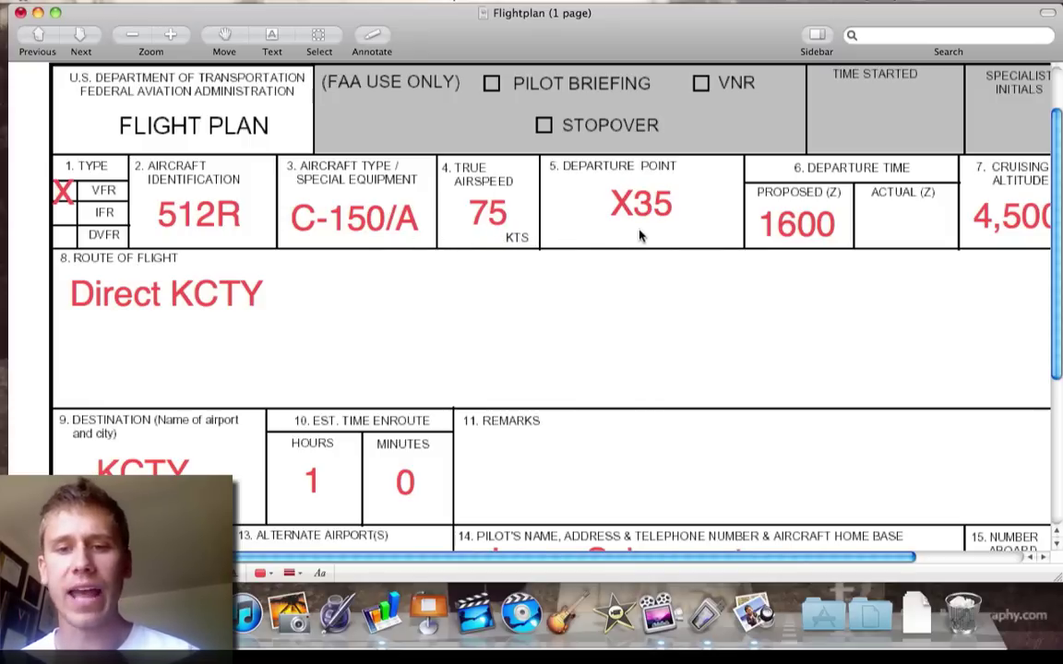
scroll(790, 273, right, 2)
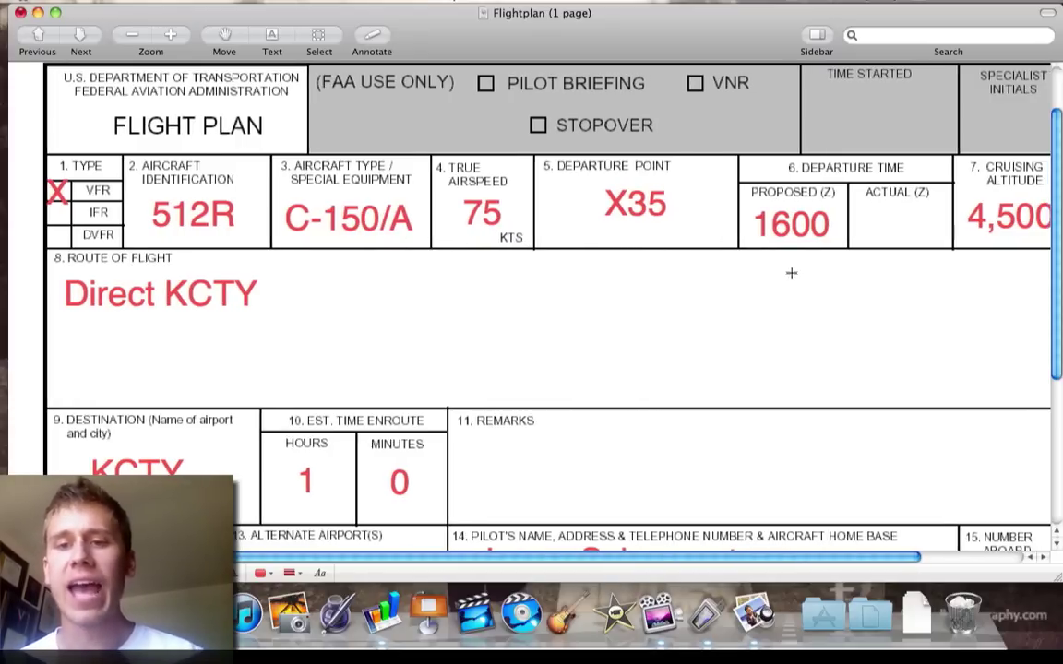
scroll(791, 273, right, 1)
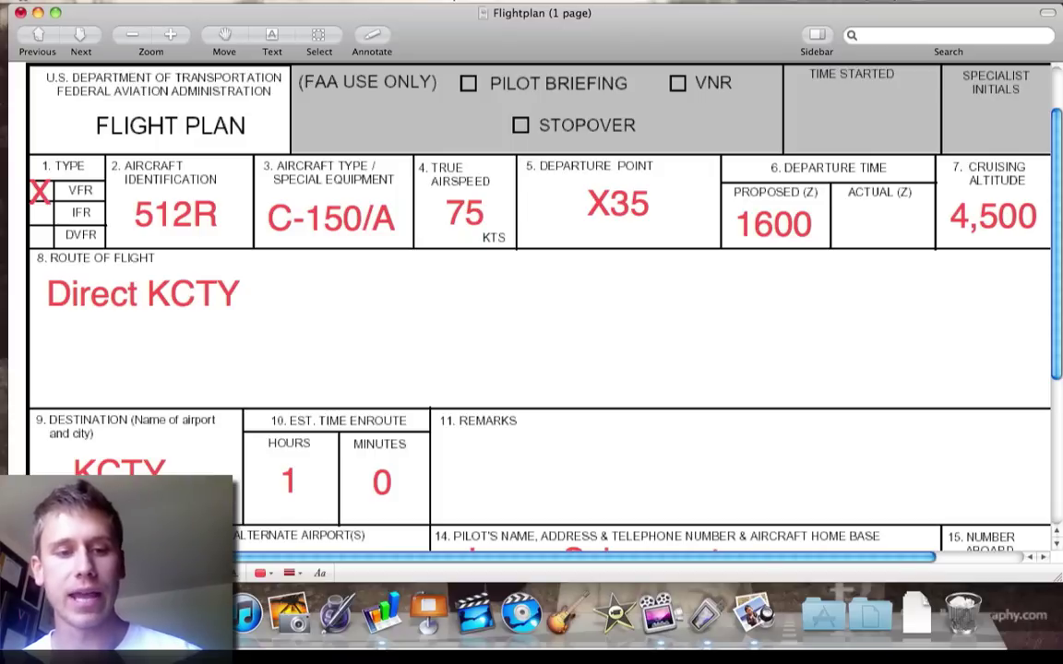
scroll(245, 402, down, 2)
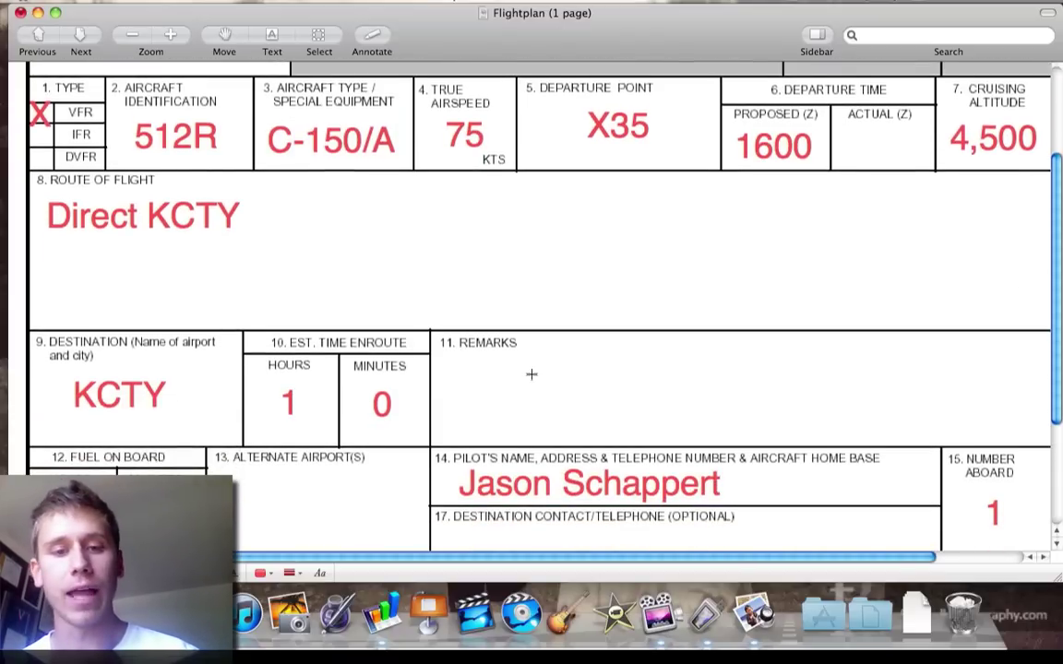
scroll(532, 373, down, 1)
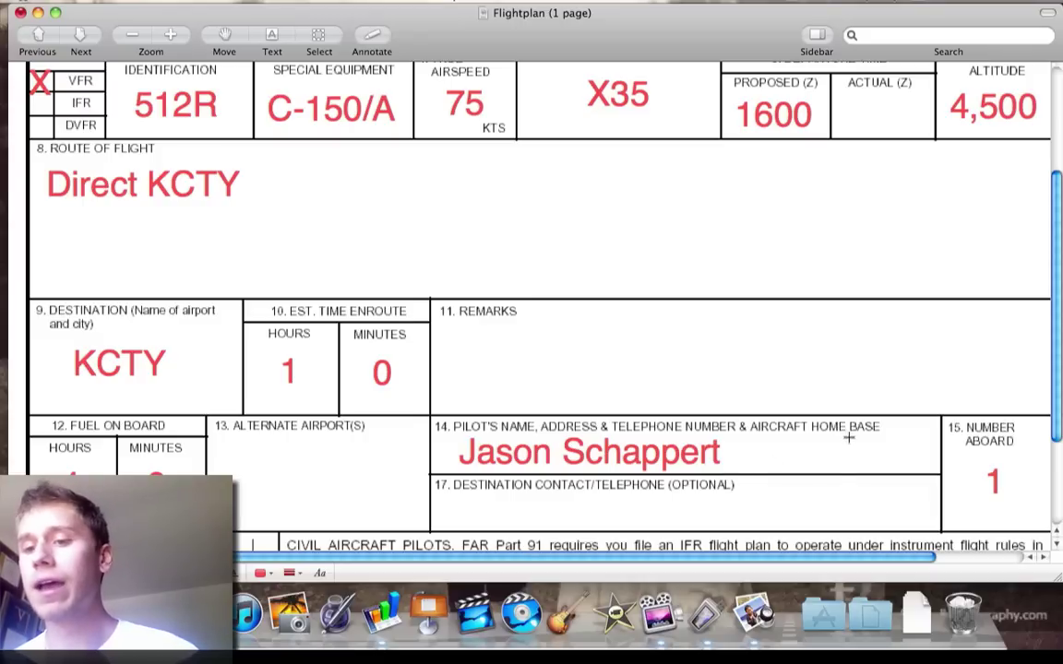
scroll(619, 413, down, 3)
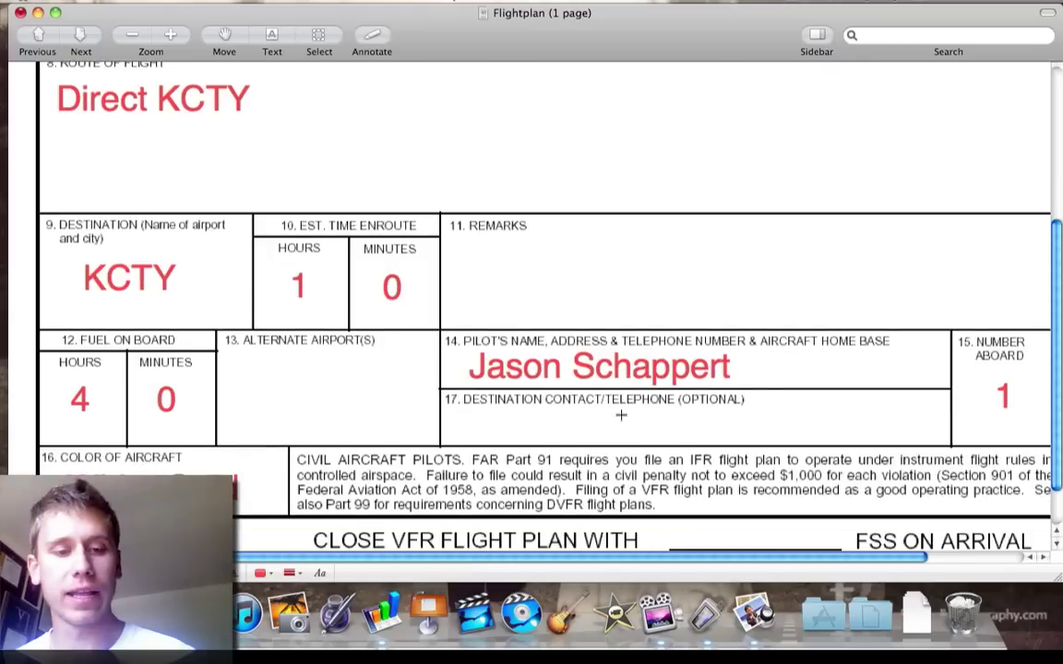
scroll(621, 415, up, 1)
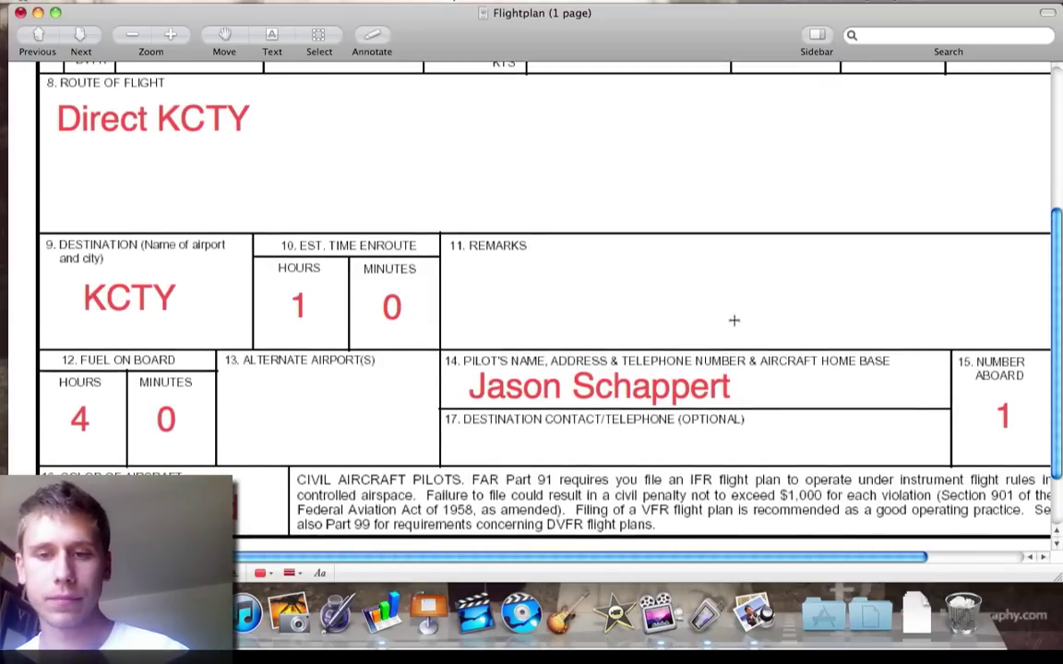
scroll(652, 318, up, 1)
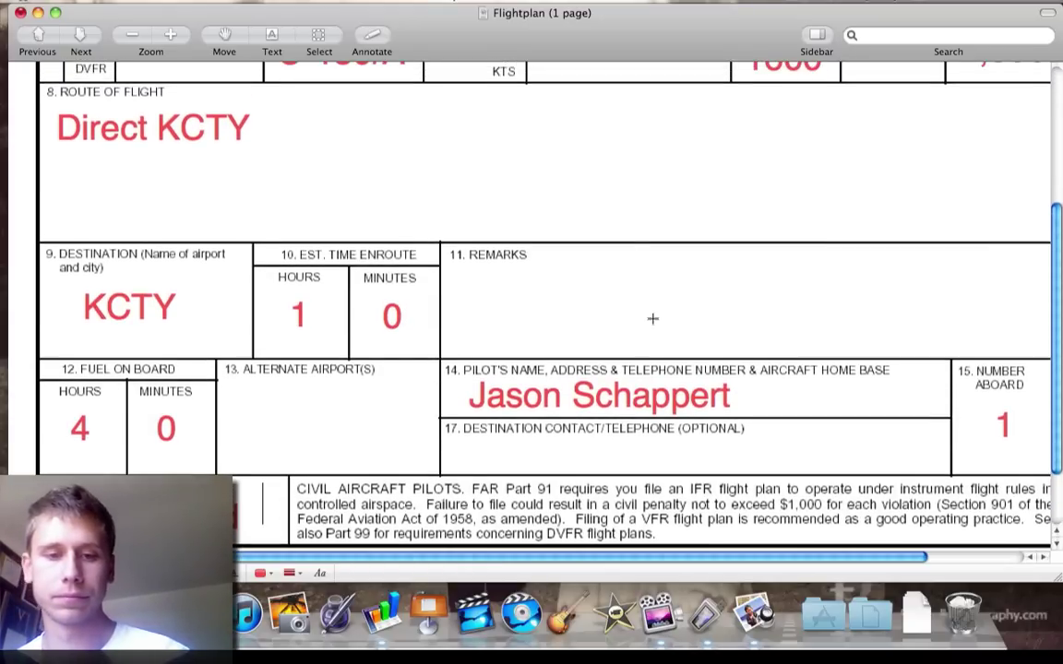
scroll(652, 318, up, 5)
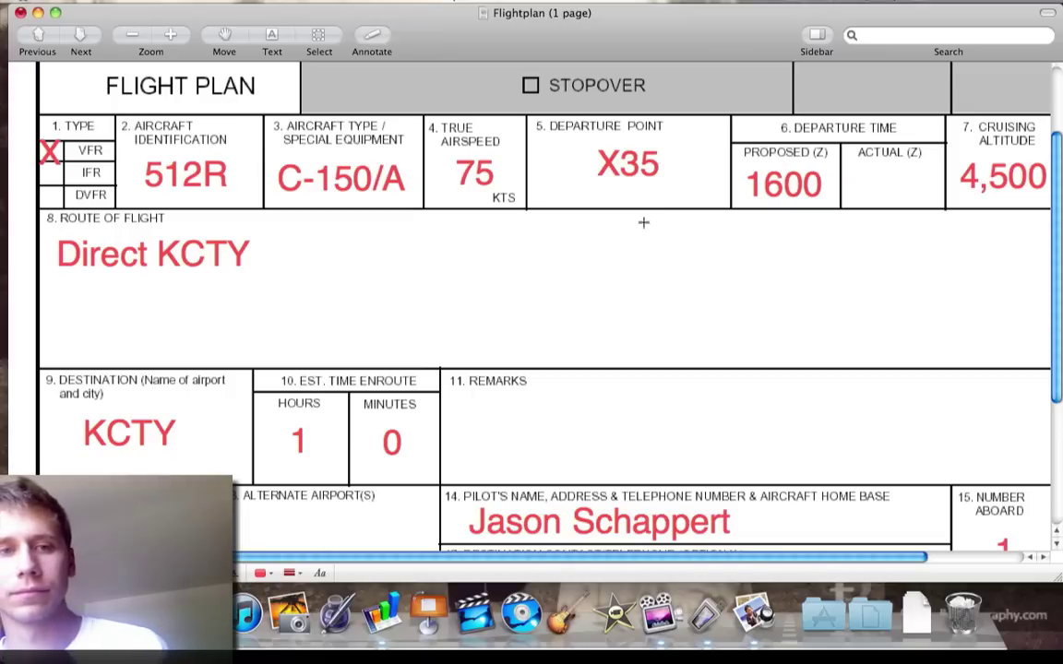
scroll(643, 222, right, 3)
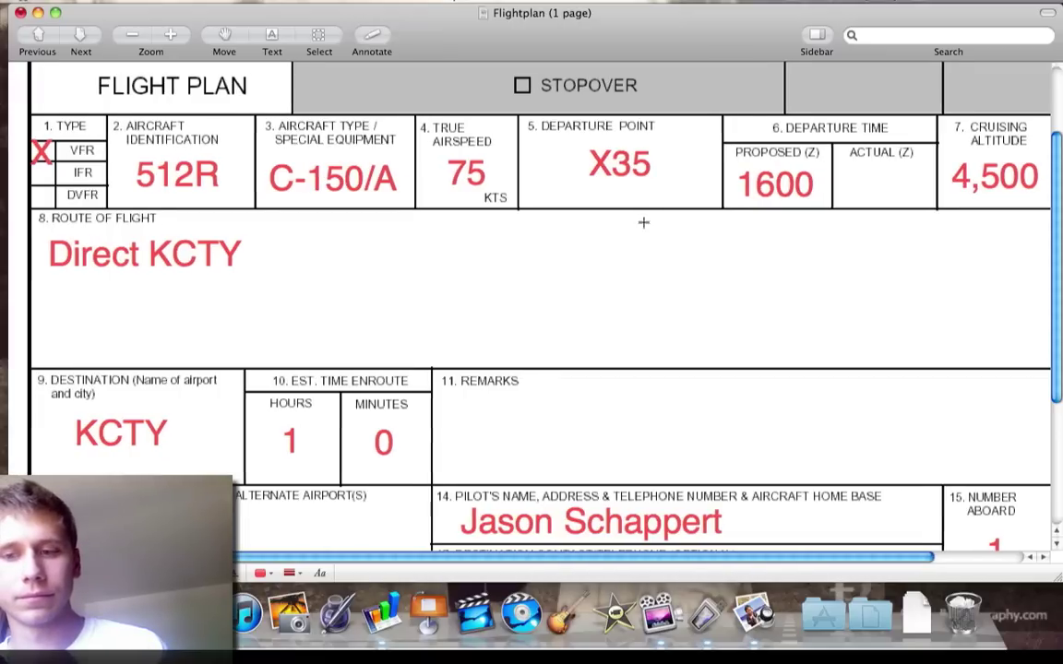
scroll(643, 222, left, 4)
scroll(643, 221, left, 1)
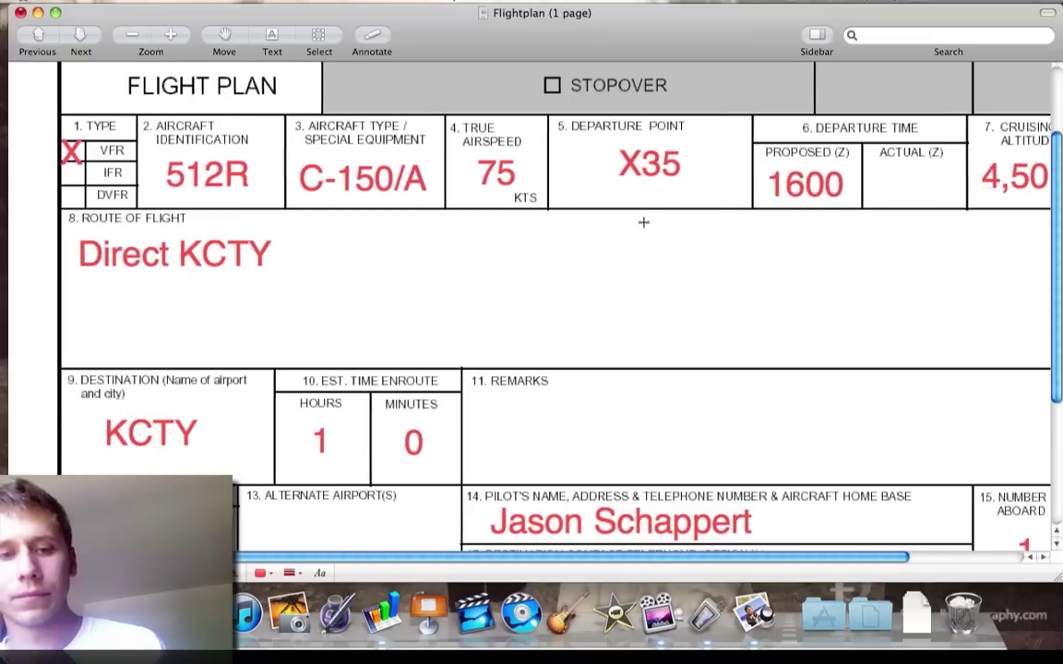